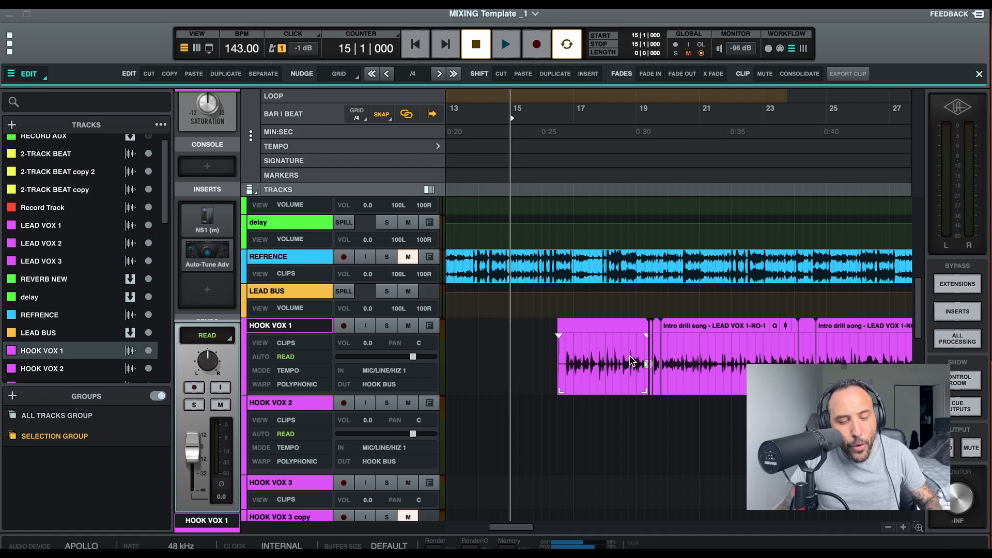
# Play the HOOK VOX 1 section from bar 15 and restart playback from the same bar.
pyautogui.press('space')
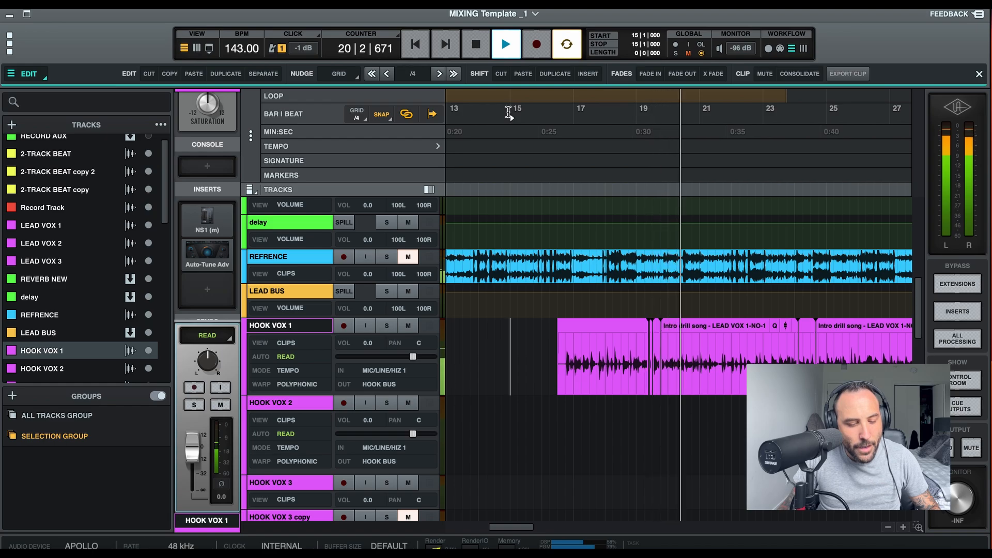
pyautogui.press('space')
pyautogui.click(508, 113)
pyautogui.press('space')
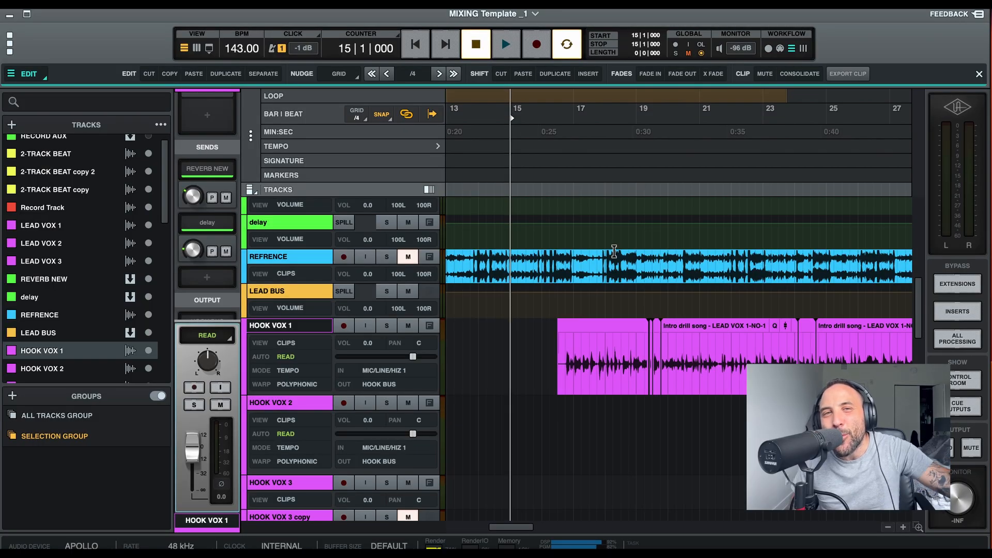
# Switch to the mixer view and examine the inserts on the hook vocal and HOOK BUS channels.
pyautogui.press('super+equal')
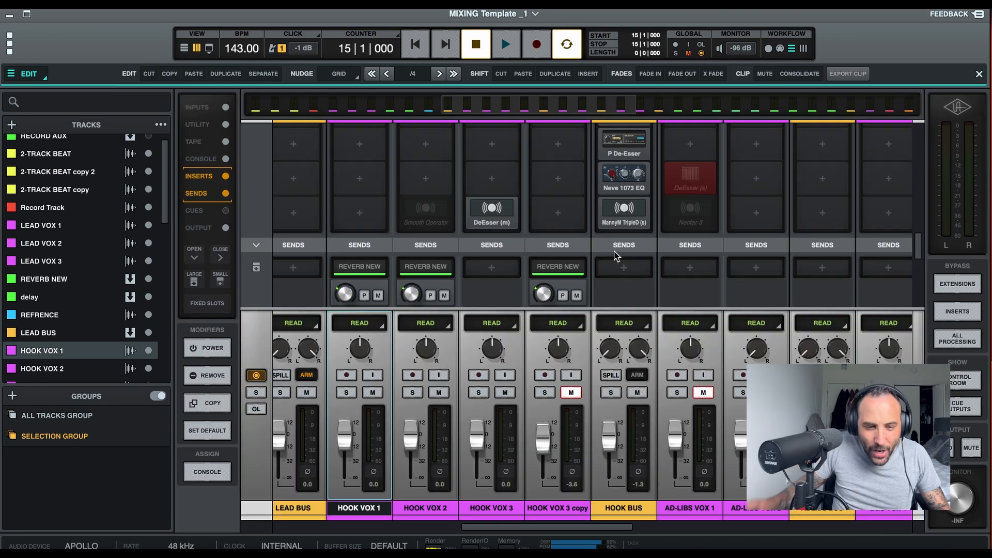
pyautogui.scroll(5, 615, 255)
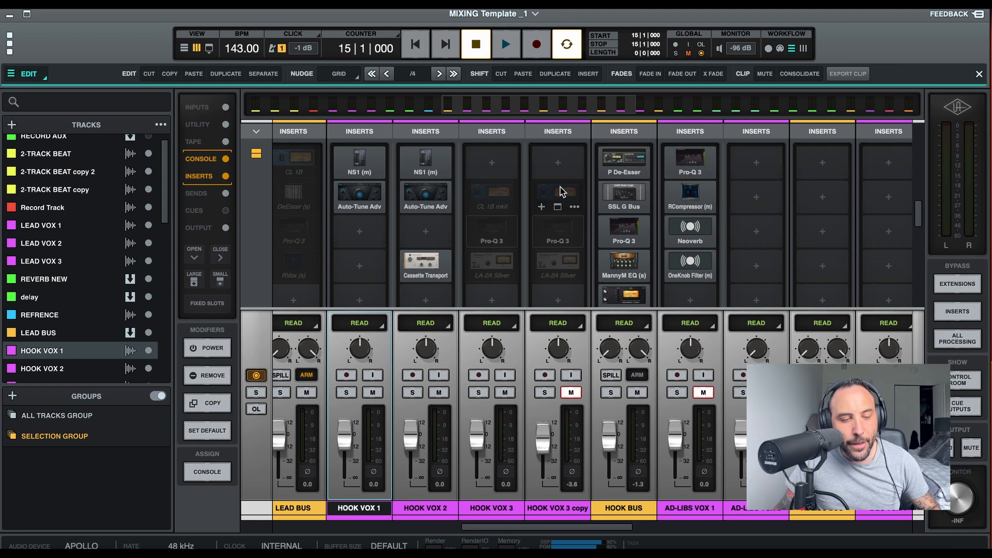
pyautogui.hscroll(-2, 563, 189)
pyautogui.hscroll(2, 570, 191)
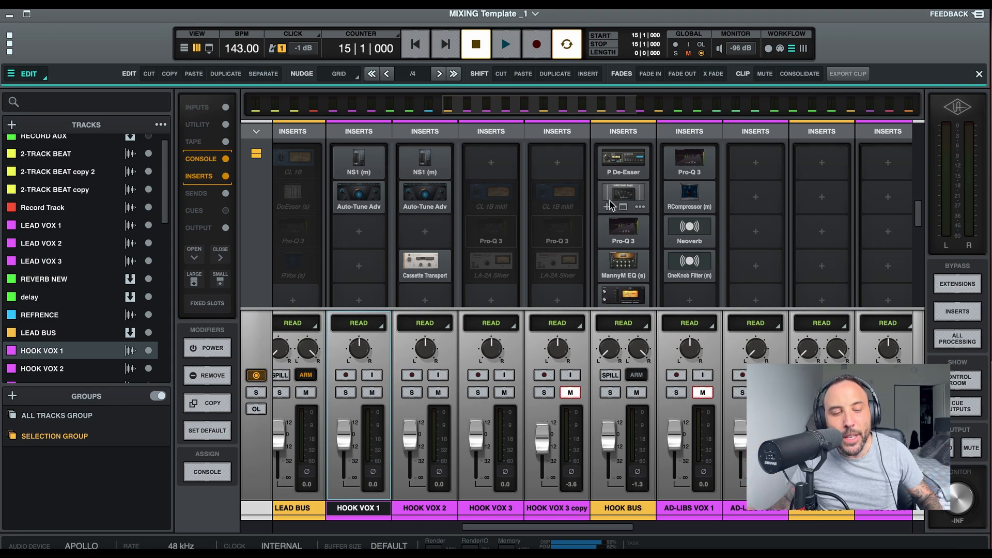
pyautogui.scroll(-1, 643, 226)
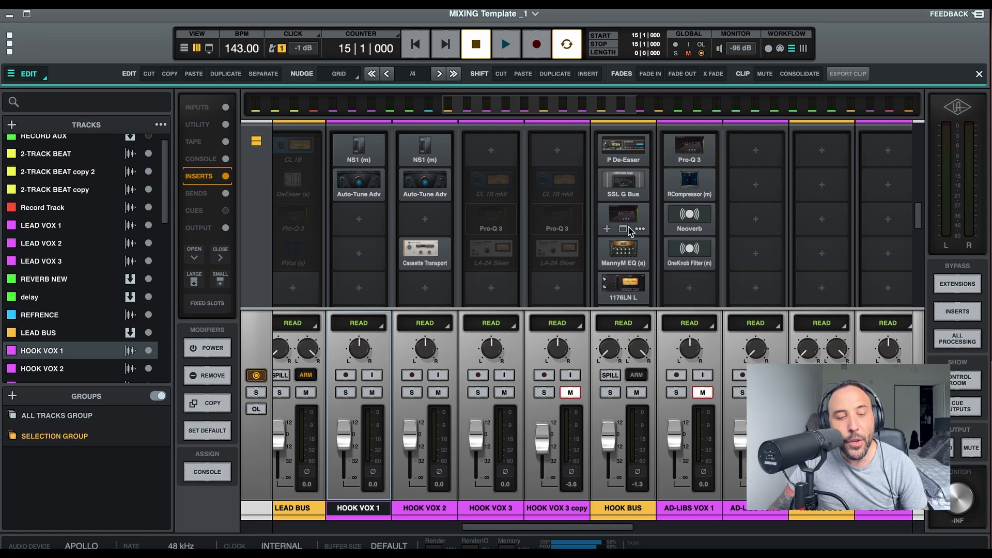
# Create a plug-in icon for the OneKnob Filter in insert 4 of AD-LIBS VOX 1 and close its window.
pyautogui.click(696, 250)
pyautogui.moveTo(522, 212); pyautogui.dragTo(590, 170)
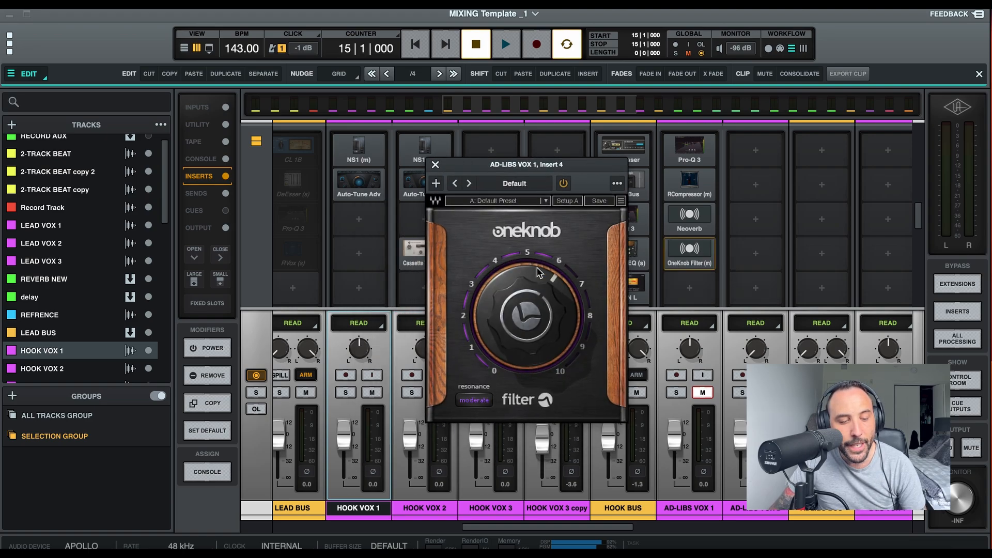
pyautogui.click(437, 184)
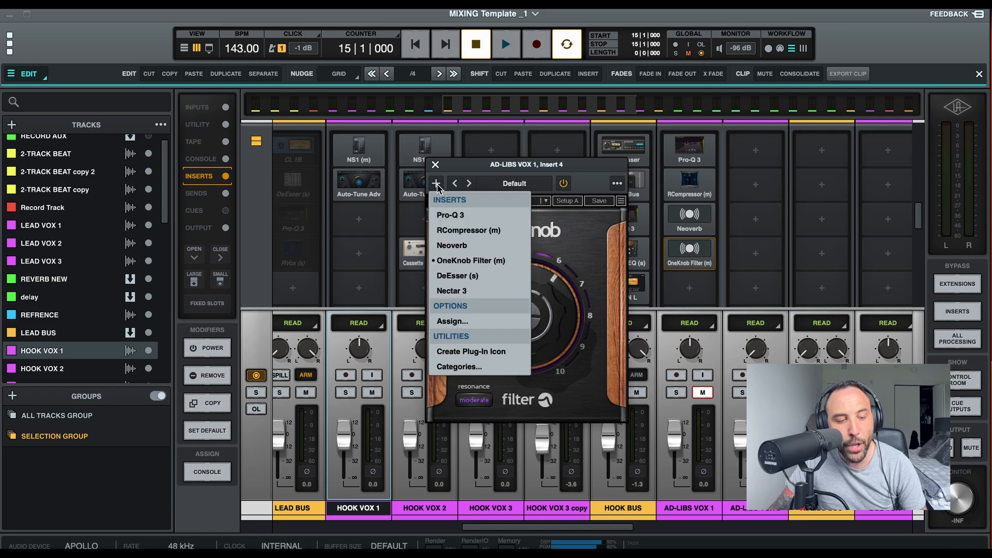
pyautogui.click(475, 352)
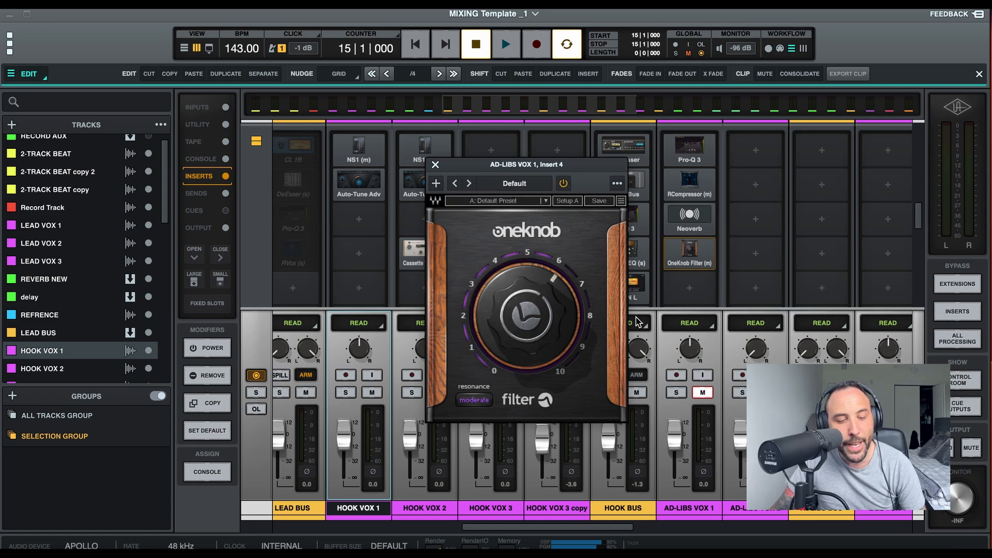
pyautogui.click(688, 253)
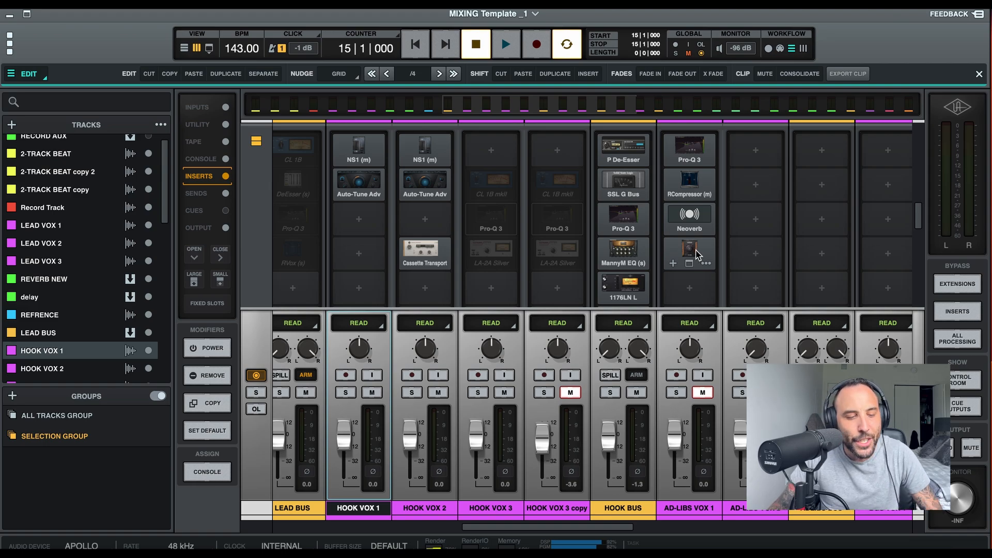
# Bypass the HOOK BUS inserts below the first P De-Esser and view that de-esser's settings.
pyautogui.scroll(-3, 640, 226)
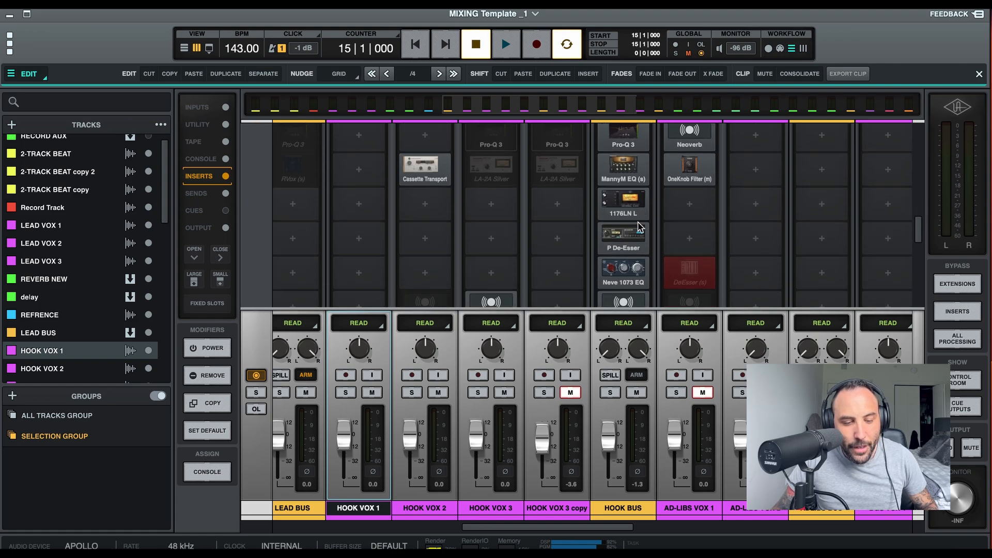
pyautogui.scroll(-1, 639, 222)
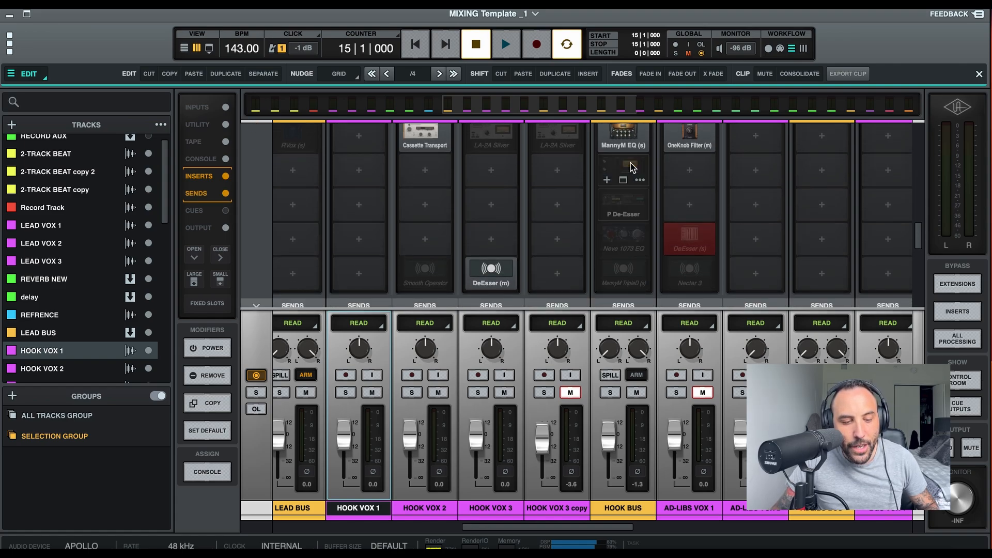
pyautogui.scroll(2, 631, 167)
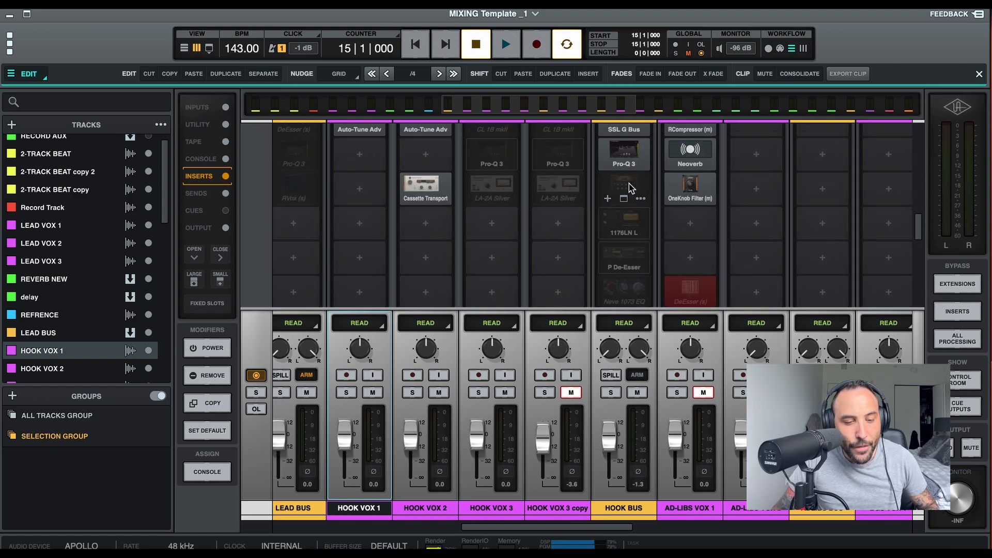
pyautogui.click(632, 170)
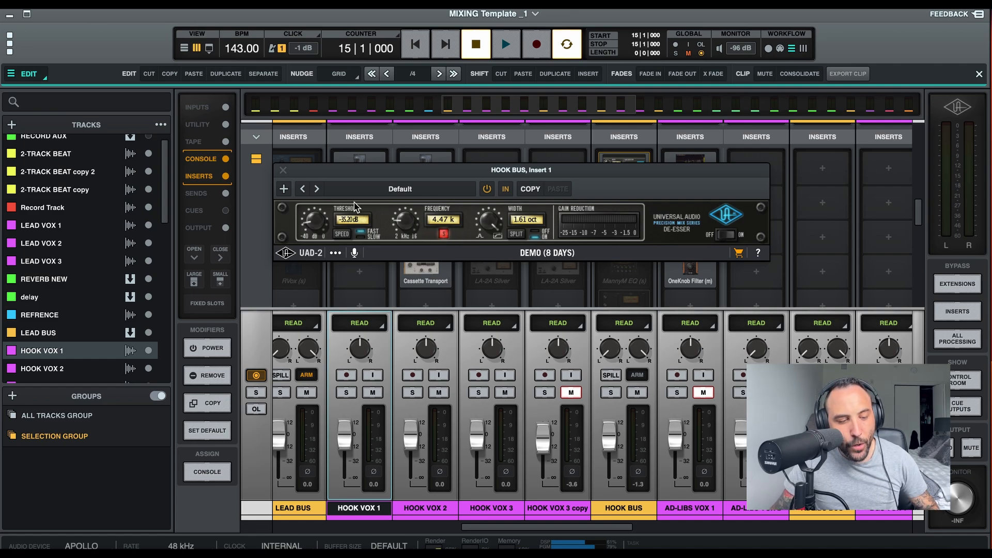
pyautogui.click(282, 170)
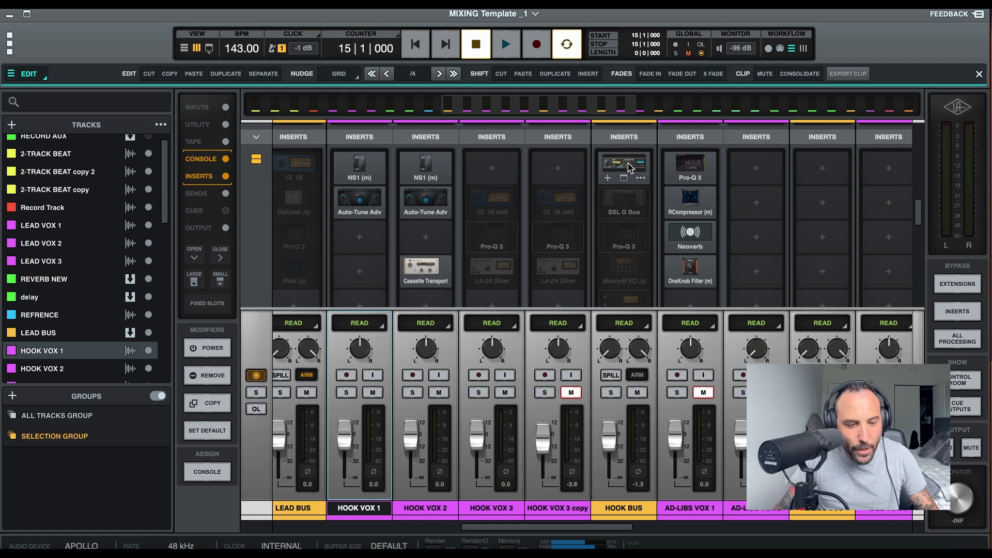
# Solo HOOK VOX 1, play the hook, and turn off the solo listening of the first HOOK BUS de-esser.
pyautogui.click(629, 167)
pyautogui.press('space')
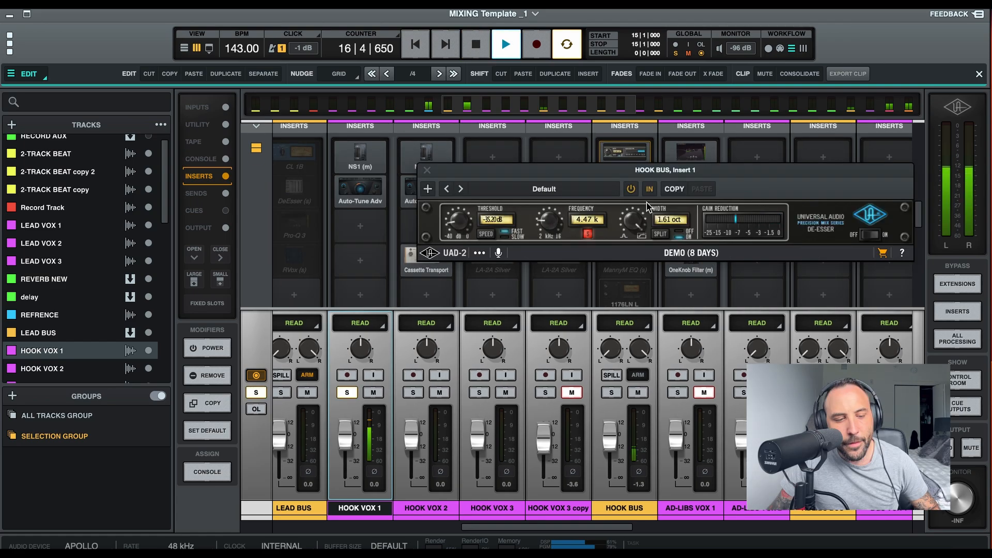
pyautogui.press('s')
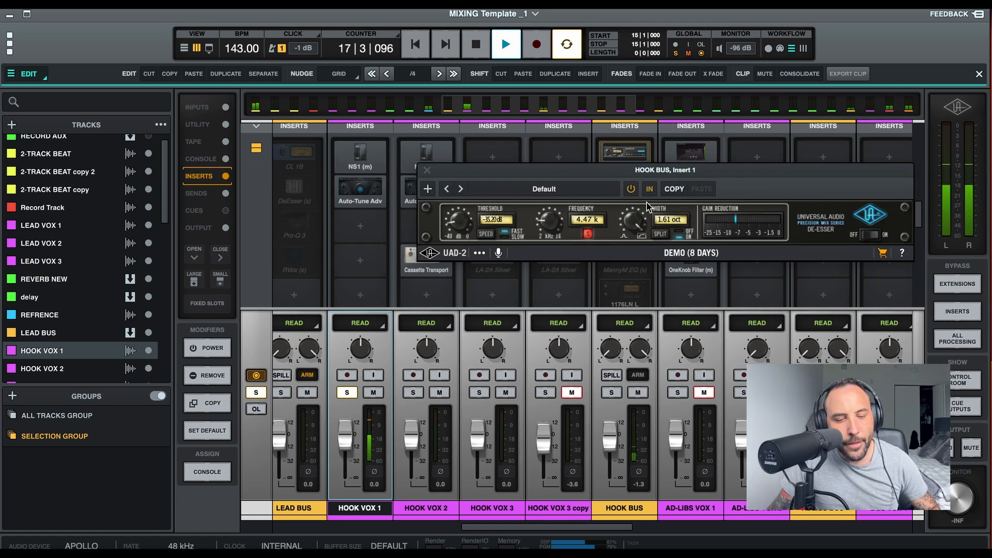
pyautogui.click(588, 234)
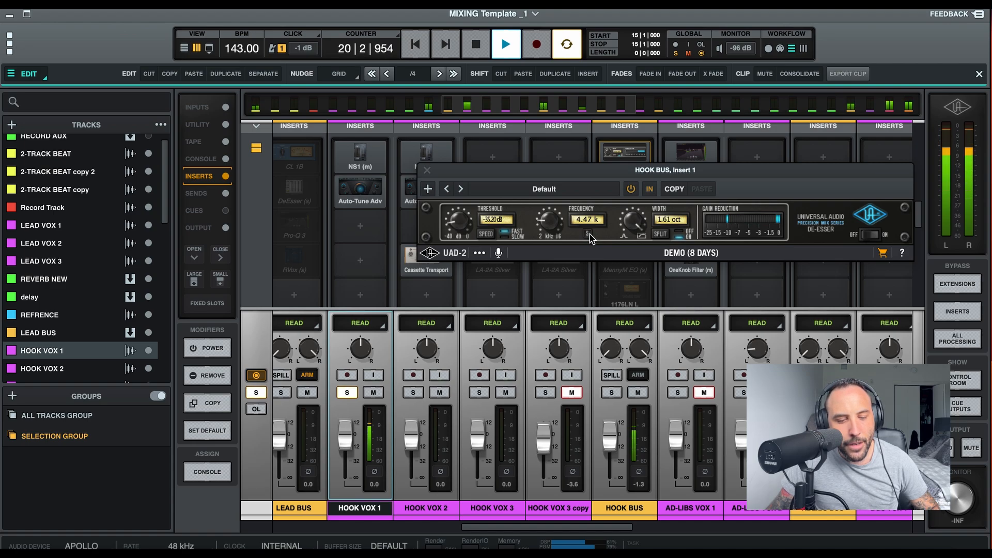
pyautogui.press('space')
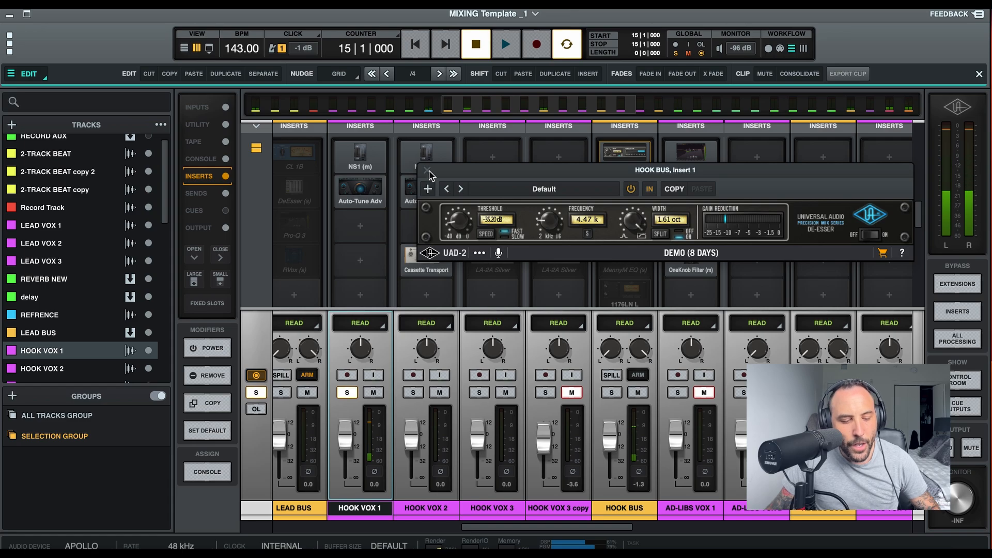
pyautogui.click(427, 170)
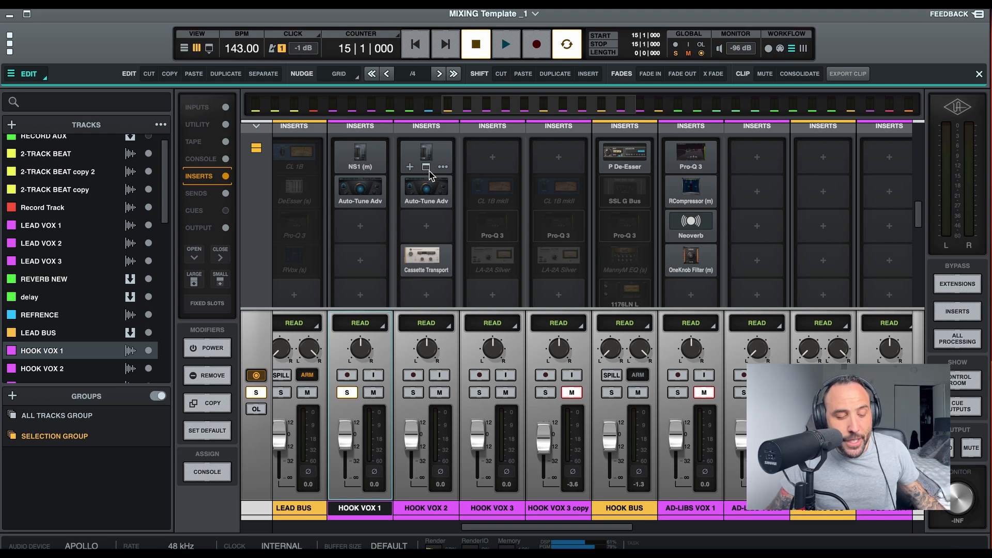
# Enable the SSL G Bus compressor on HOOK BUS and compare the hook with it bypassed and active during playback.
pyautogui.click(629, 187)
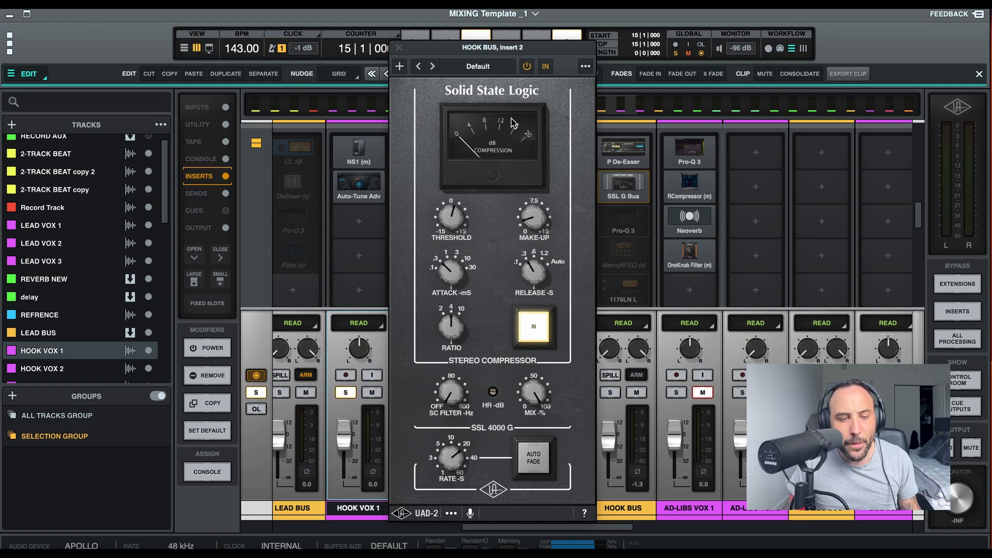
pyautogui.click(528, 69)
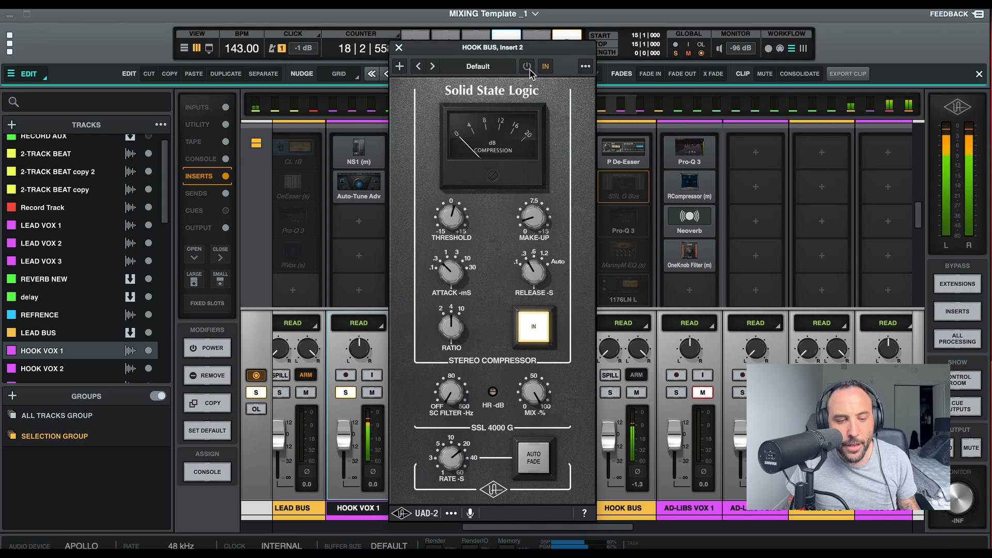
pyautogui.click(528, 68)
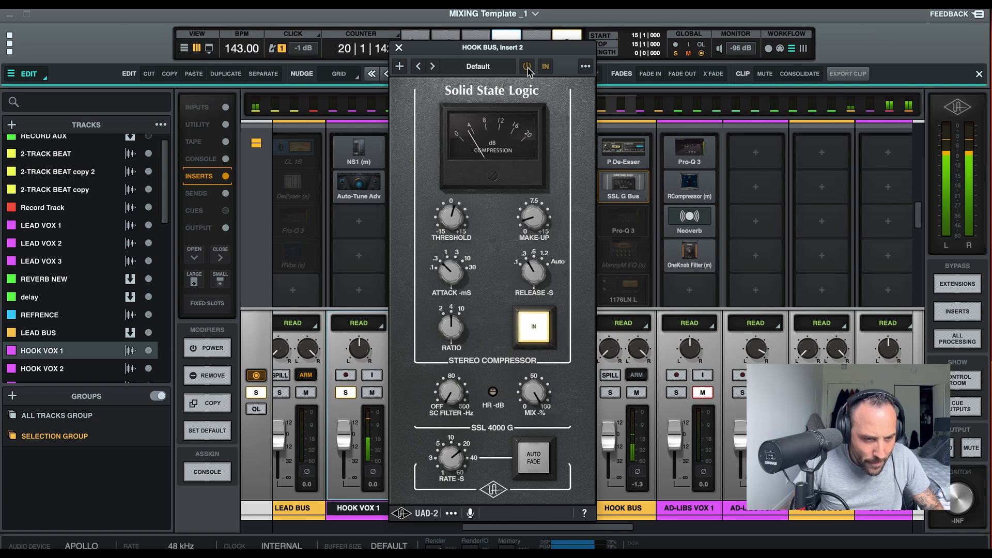
pyautogui.press('space')
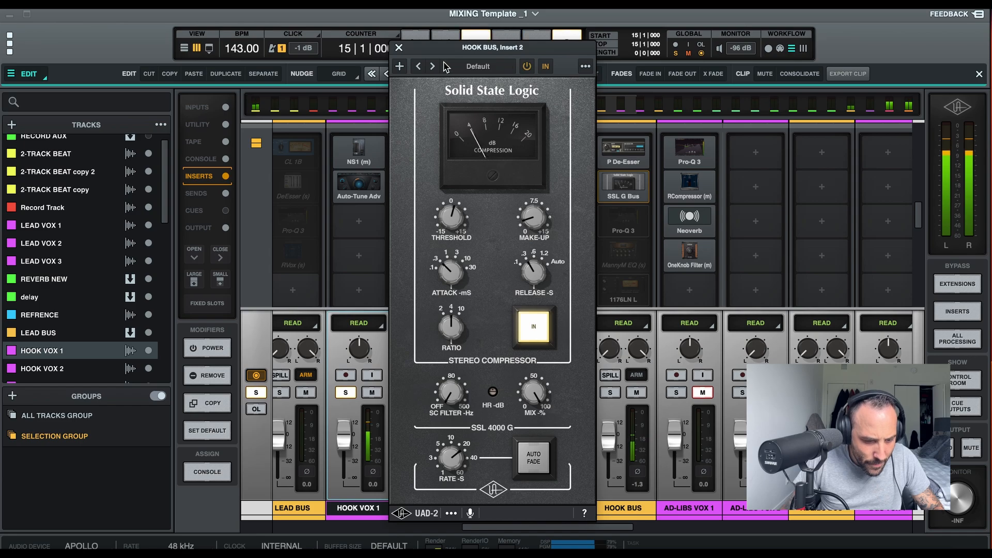
pyautogui.click(399, 48)
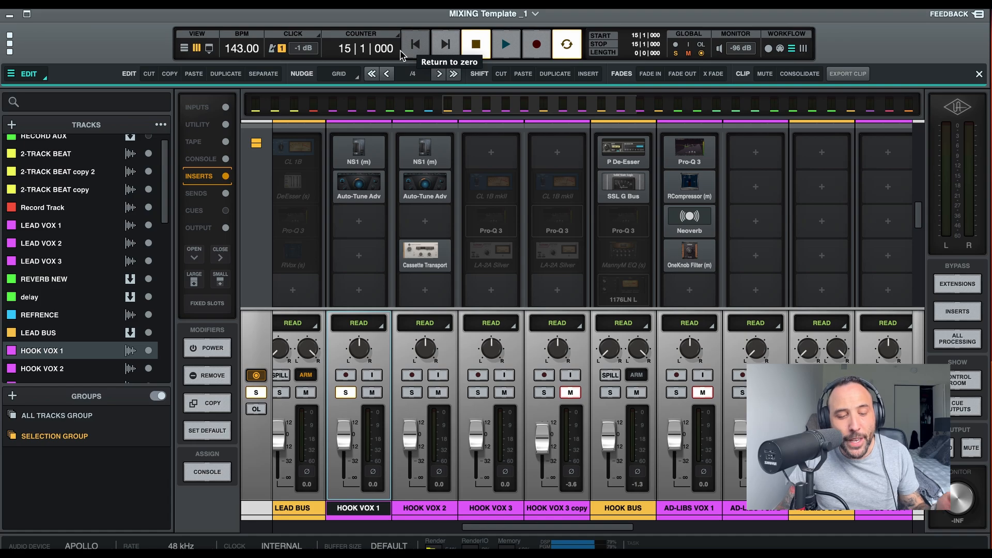
# Enable the Pro-Q 3 in HOOK BUS insert 3 and examine the settings of its low cut, bell cuts and high shelf.
pyautogui.moveTo(639, 229)
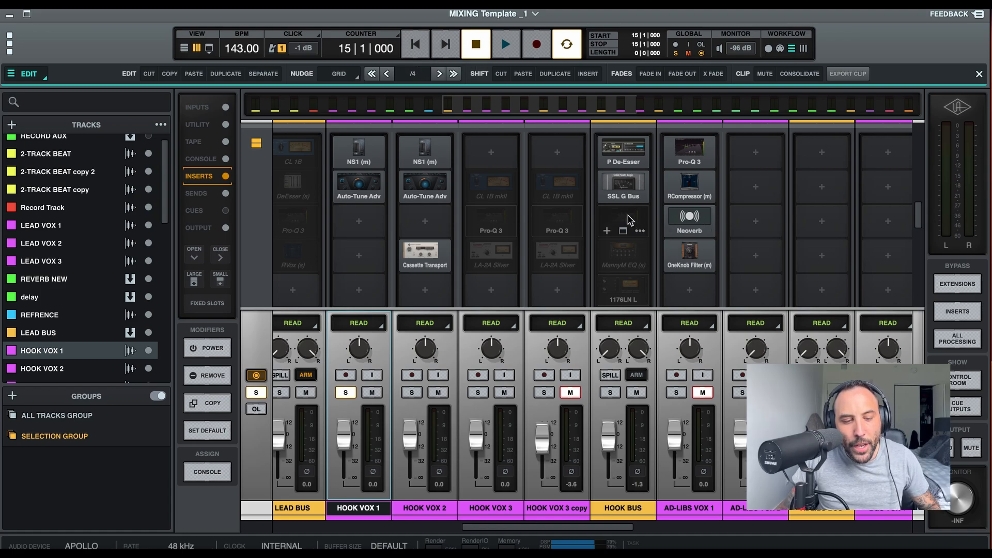
pyautogui.click(625, 216)
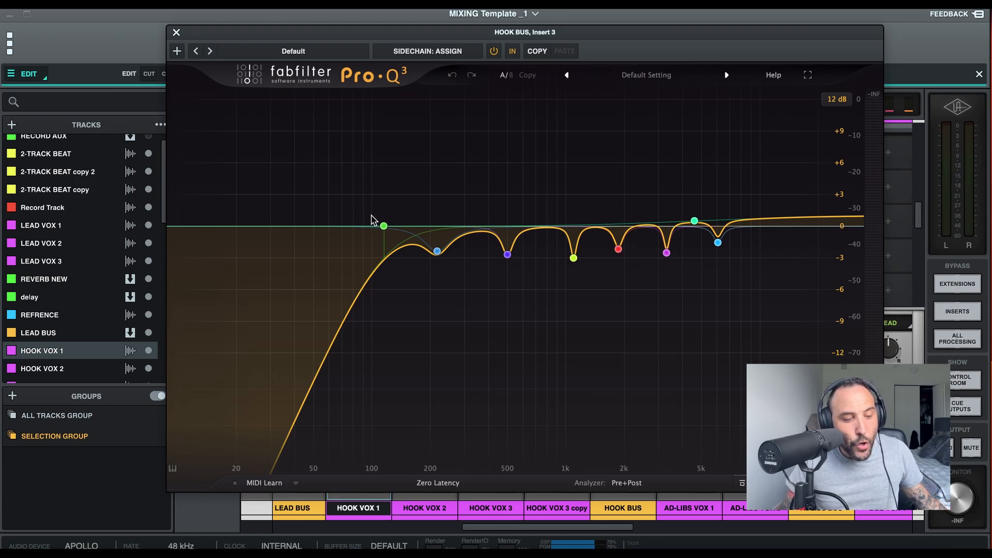
pyautogui.click(384, 226)
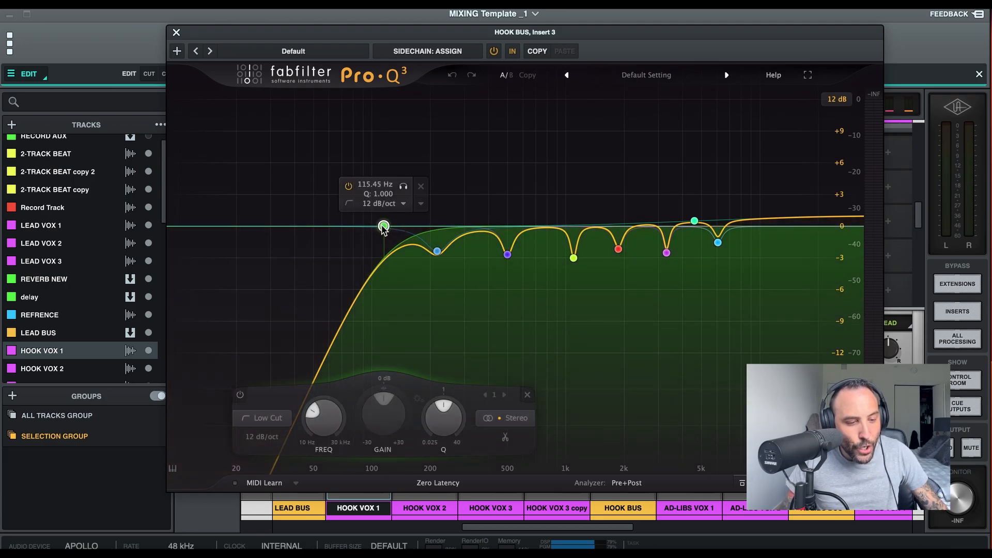
pyautogui.click(437, 251)
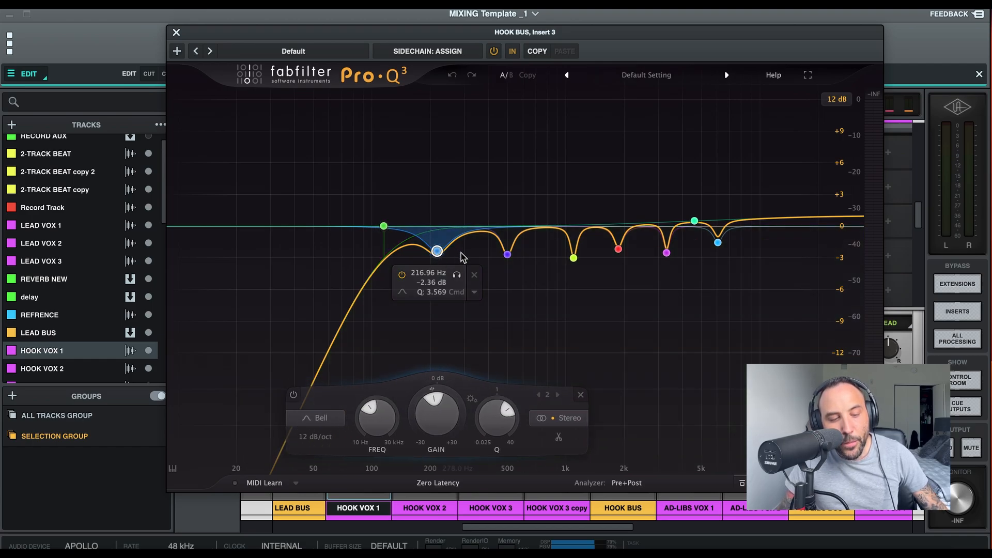
pyautogui.click(508, 254)
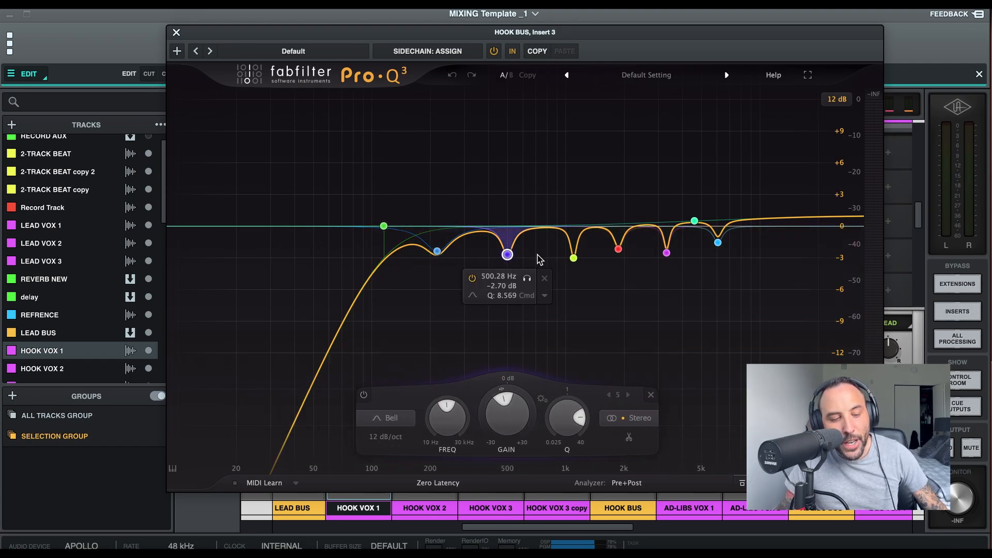
pyautogui.click(573, 258)
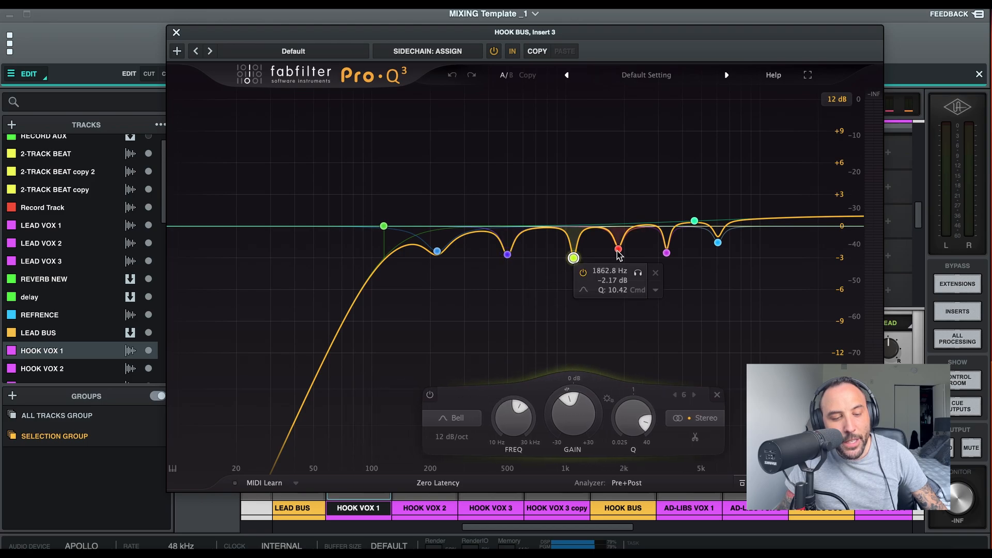
pyautogui.click(618, 250)
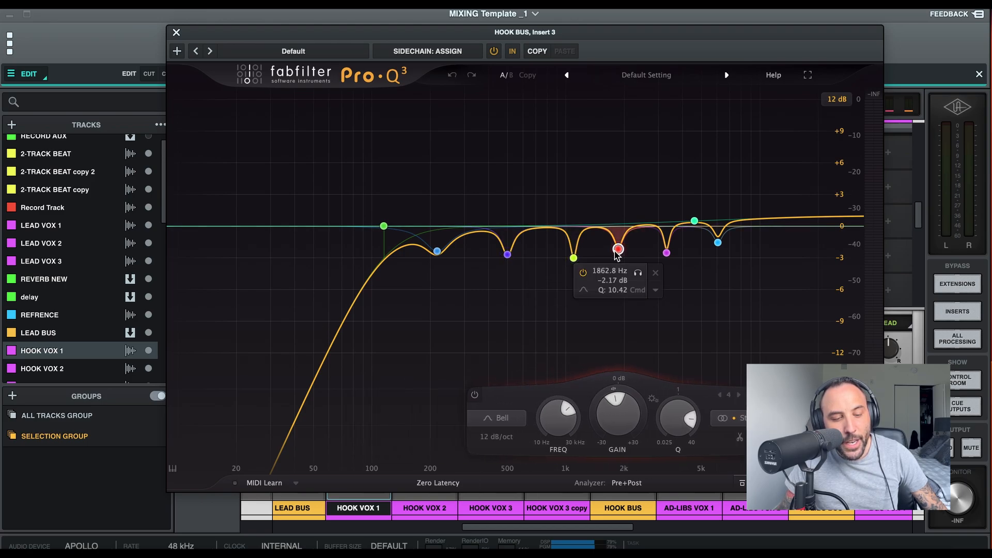
pyautogui.click(666, 252)
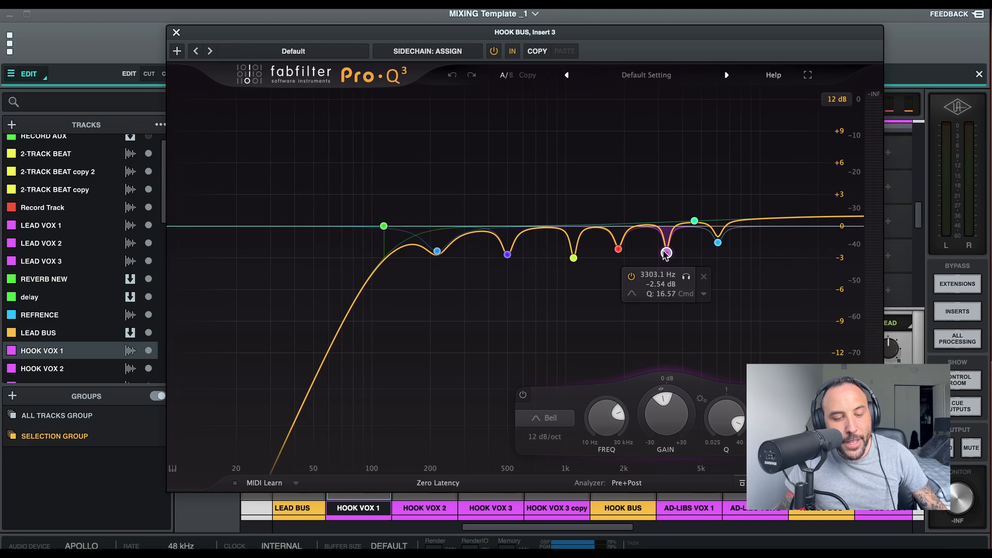
pyautogui.click(717, 242)
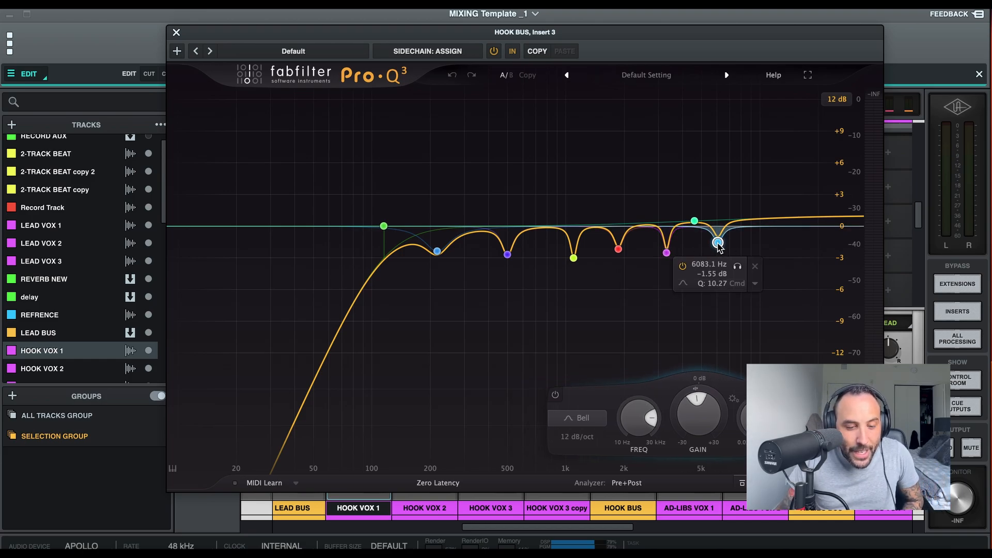
pyautogui.click(694, 221)
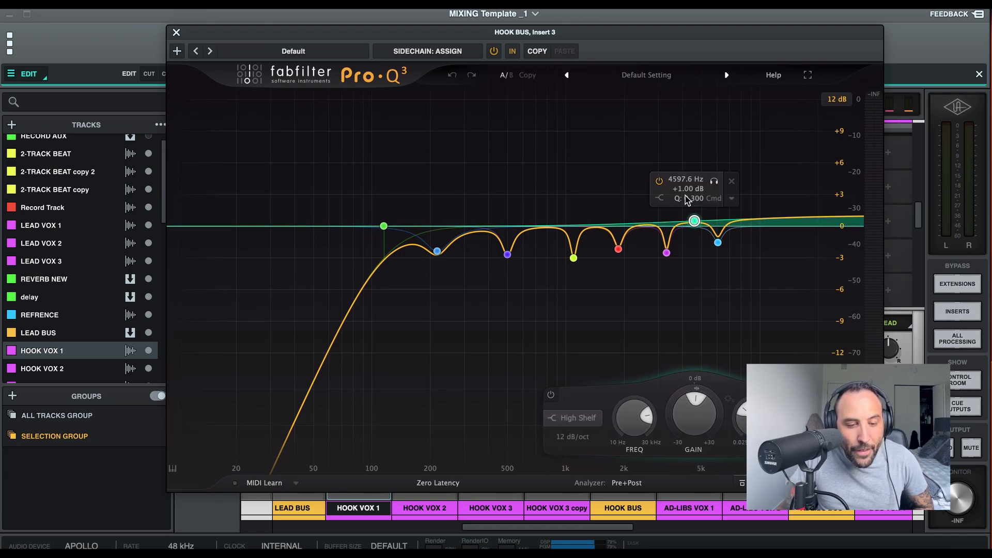
# Play the hook, compare it with the HOOK BUS Pro-Q 3 bypassed and active, and close the equalizer.
pyautogui.press('space')
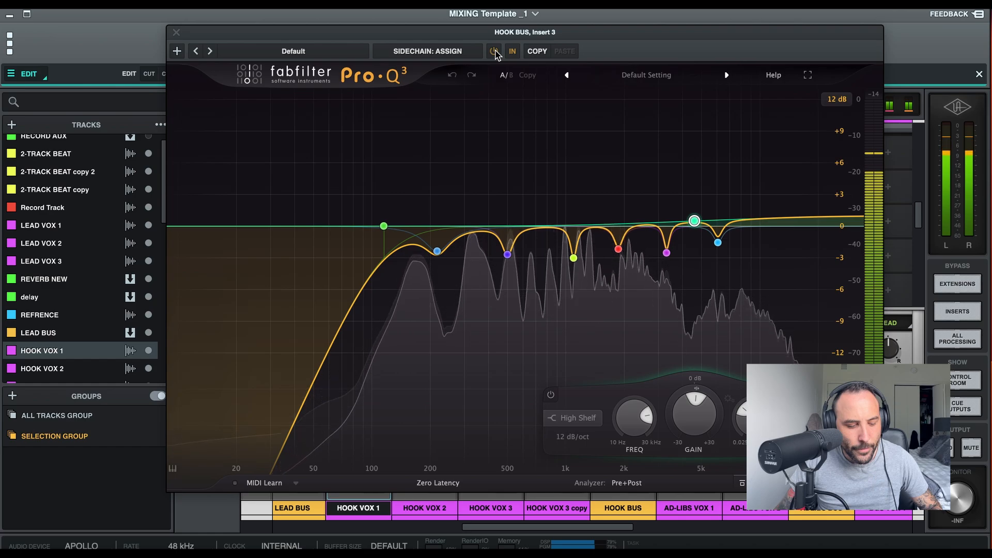
pyautogui.click(494, 53)
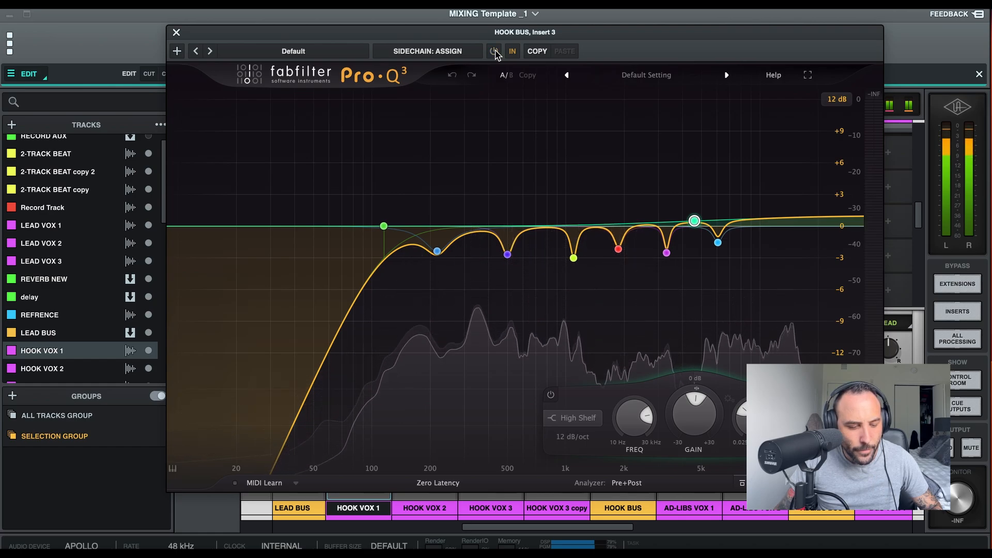
pyautogui.click(495, 53)
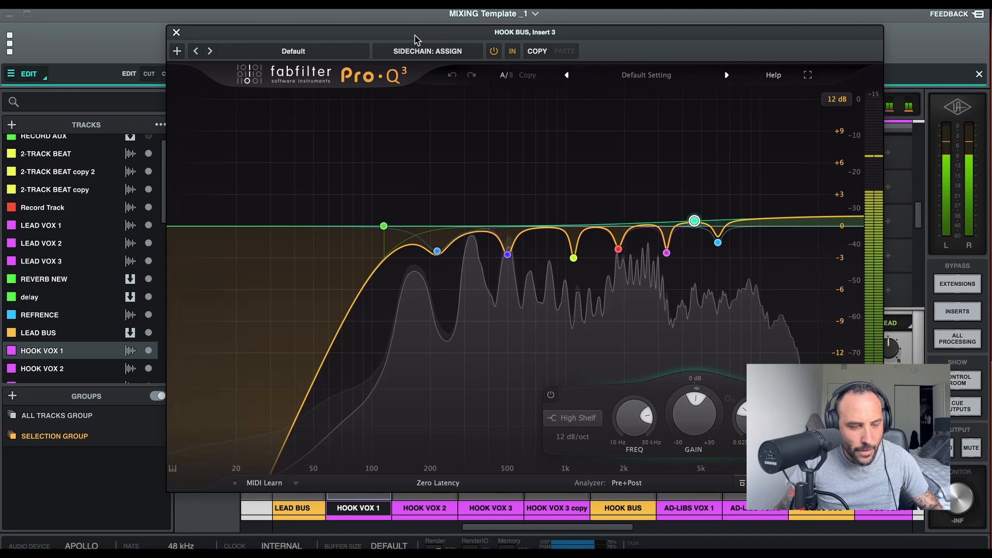
pyautogui.click(494, 52)
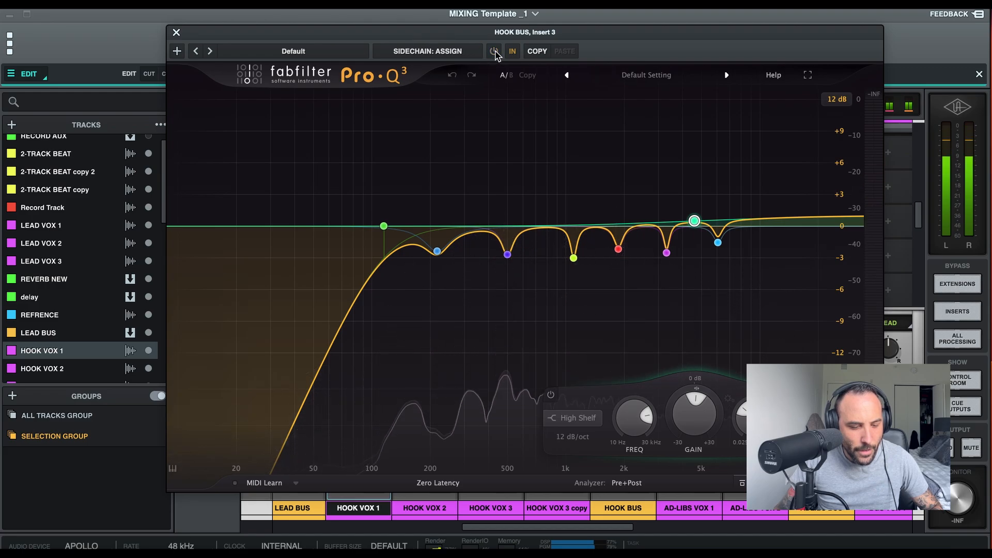
pyautogui.click(176, 33)
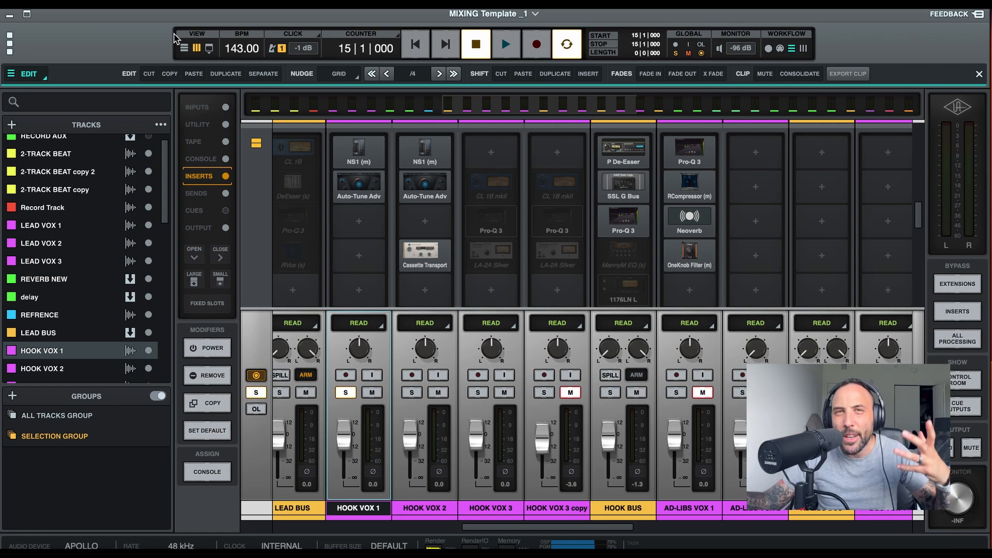
# Enable the MannyM EQ in HOOK BUS insert 4 and examine the gain and frequency settings of its four bands.
pyautogui.moveTo(634, 257)
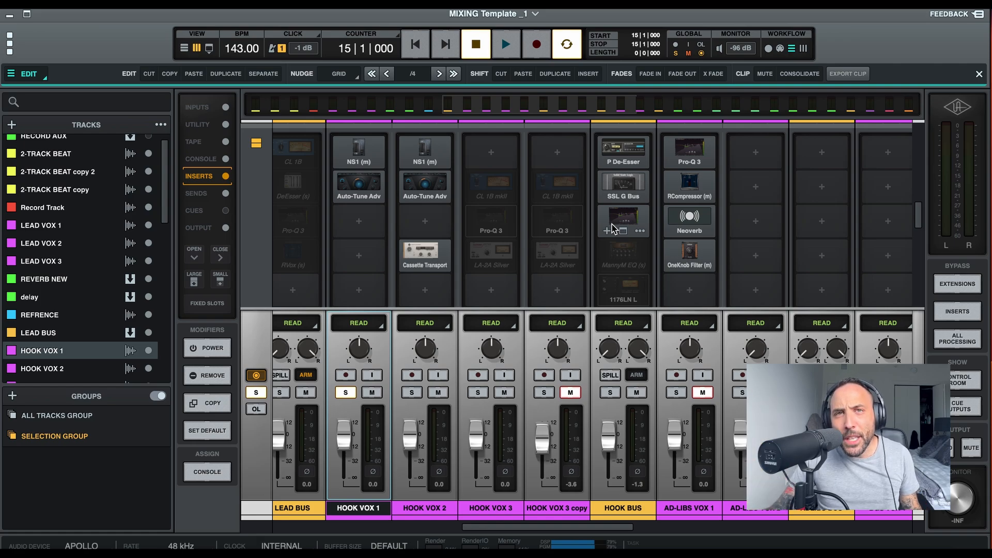
pyautogui.click(627, 256)
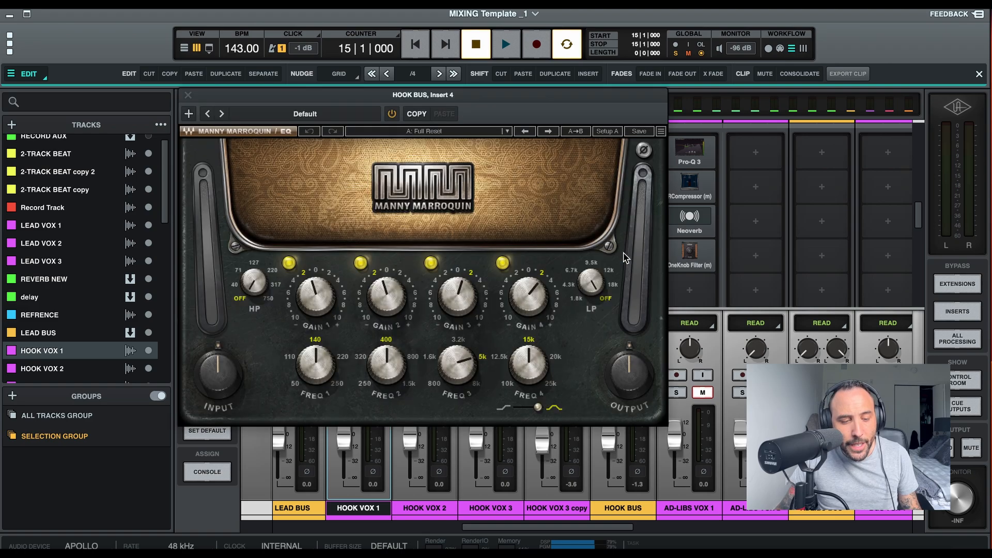
pyautogui.moveTo(533, 97); pyautogui.dragTo(696, 87)
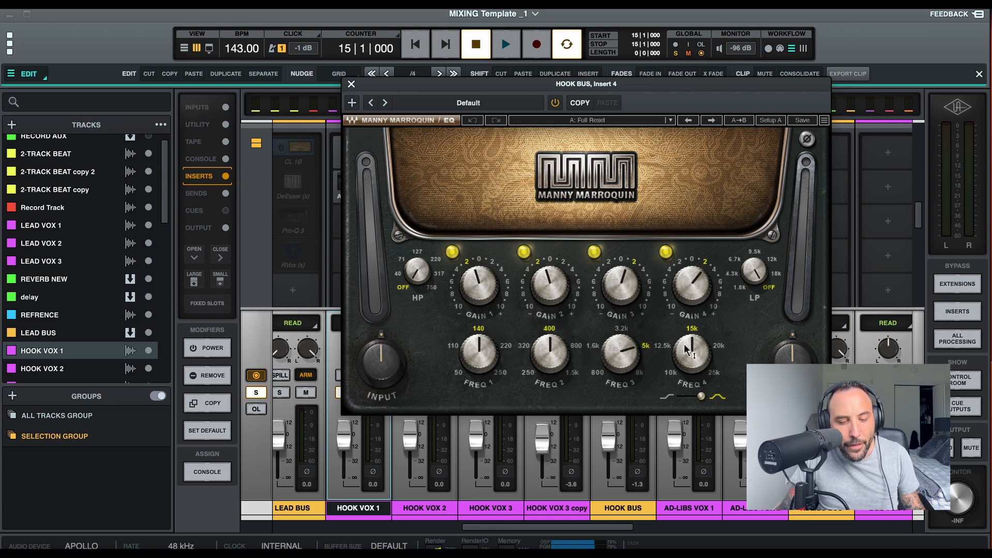
pyautogui.click(328, 93)
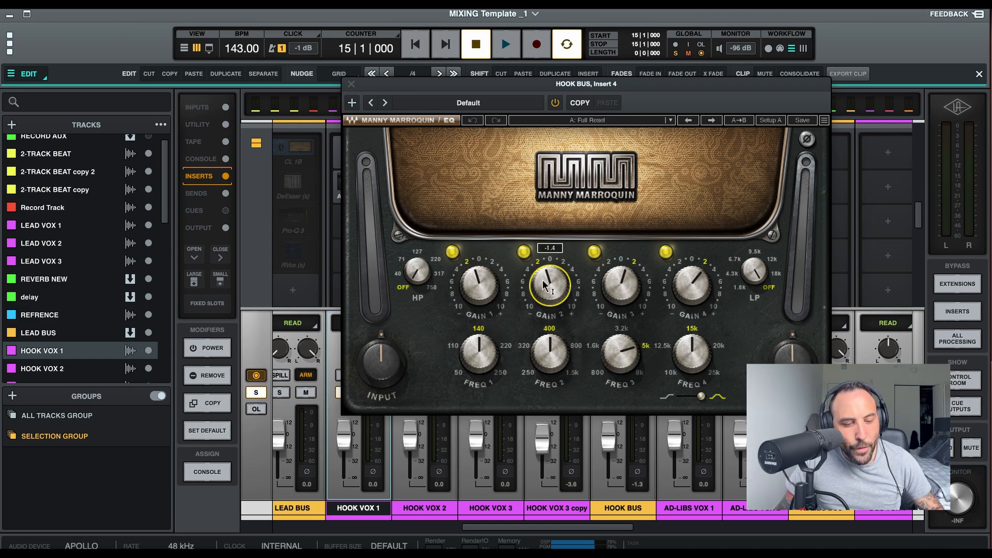
pyautogui.moveTo(702, 286)
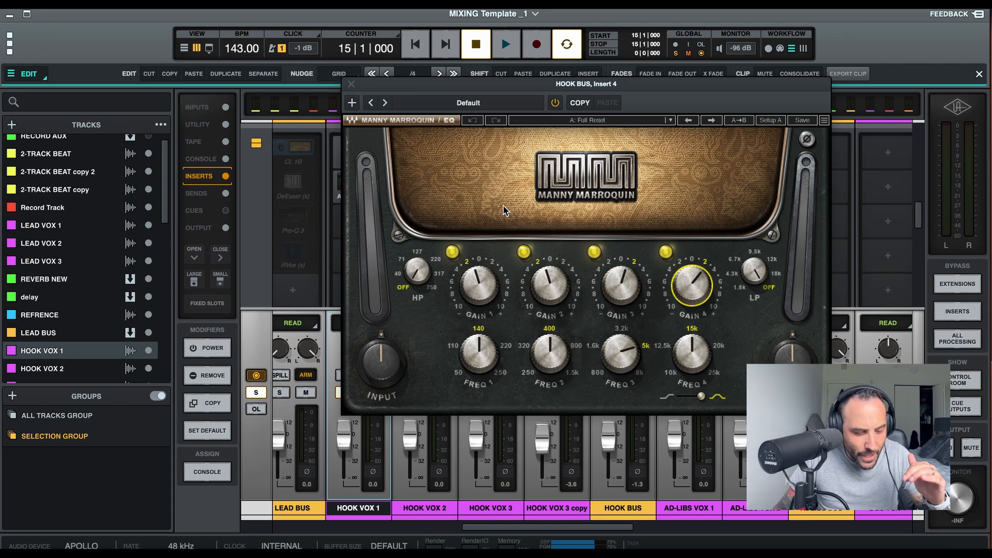
pyautogui.click(350, 84)
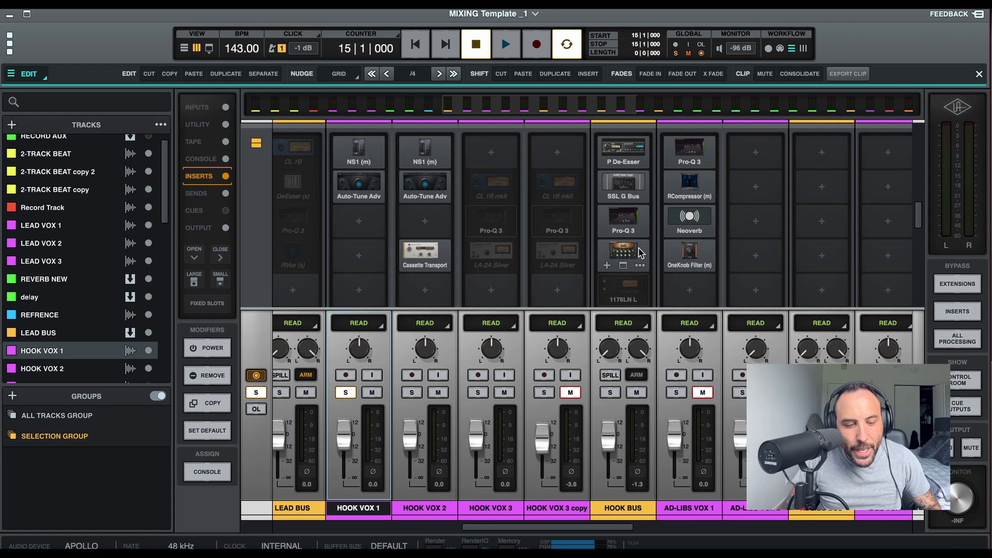
# Reopen the MannyM EQ on HOOK BUS, audition the hook through it, and close it with playback stopped.
pyautogui.click(638, 252)
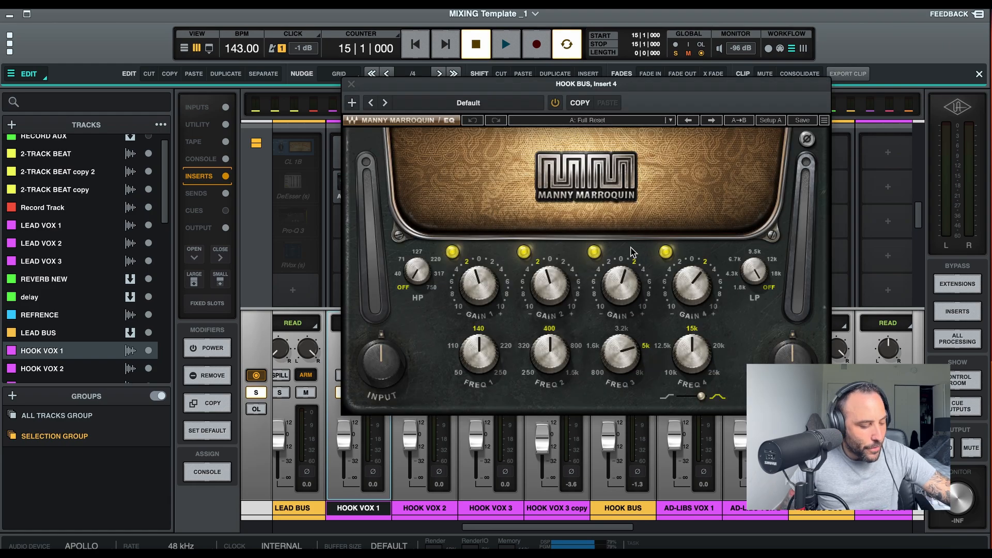
pyautogui.press('space')
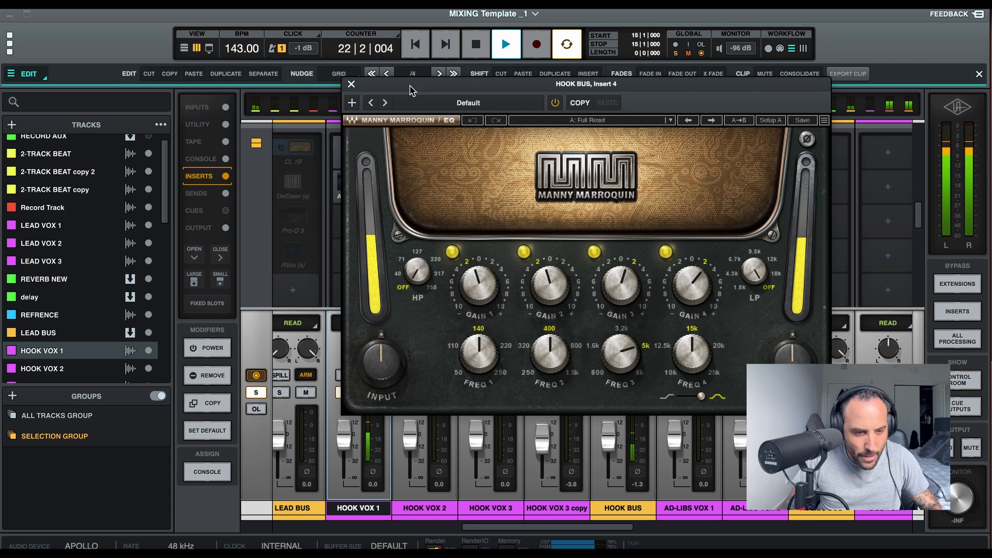
pyautogui.press('space')
pyautogui.click(351, 85)
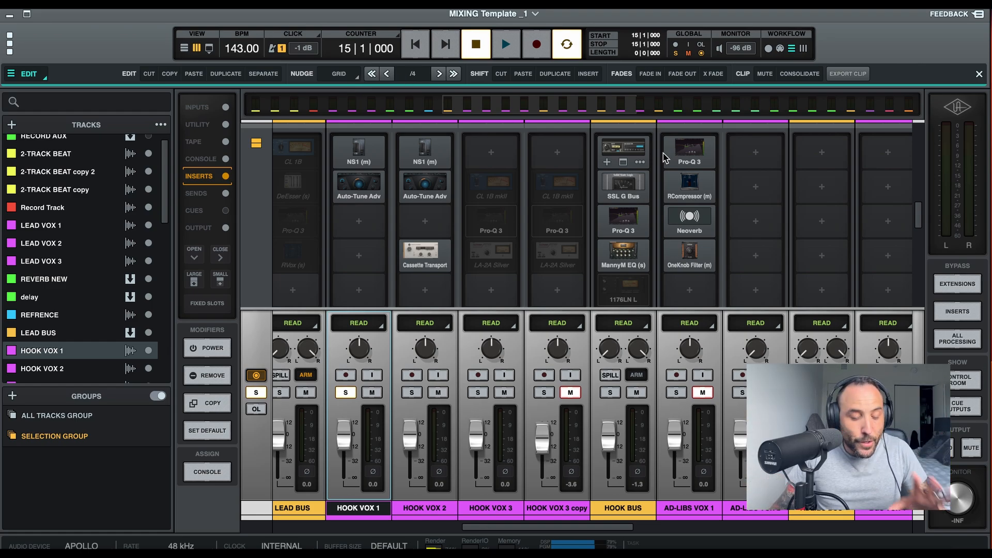
# Enable the 1176LN compressor in HOOK BUS insert 5 and view its input, output, attack, release and ratio settings.
pyautogui.scroll(-1, 703, 187)
pyautogui.scroll(-2, 702, 187)
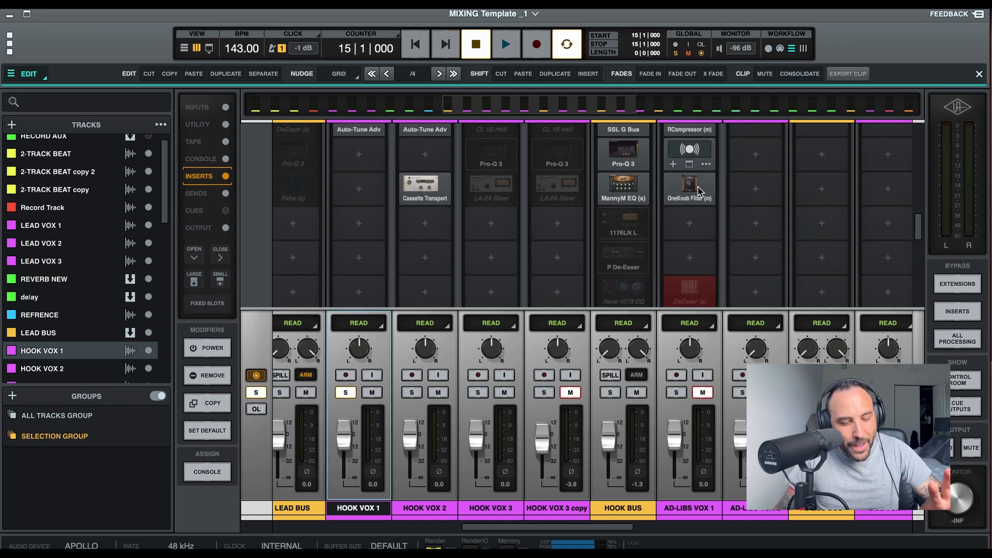
pyautogui.scroll(-2, 700, 191)
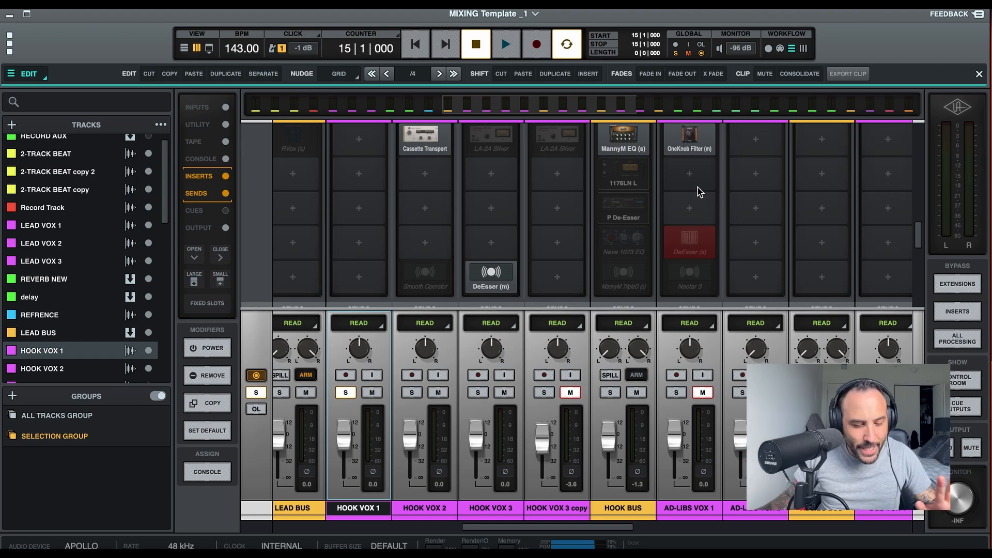
pyautogui.moveTo(655, 182)
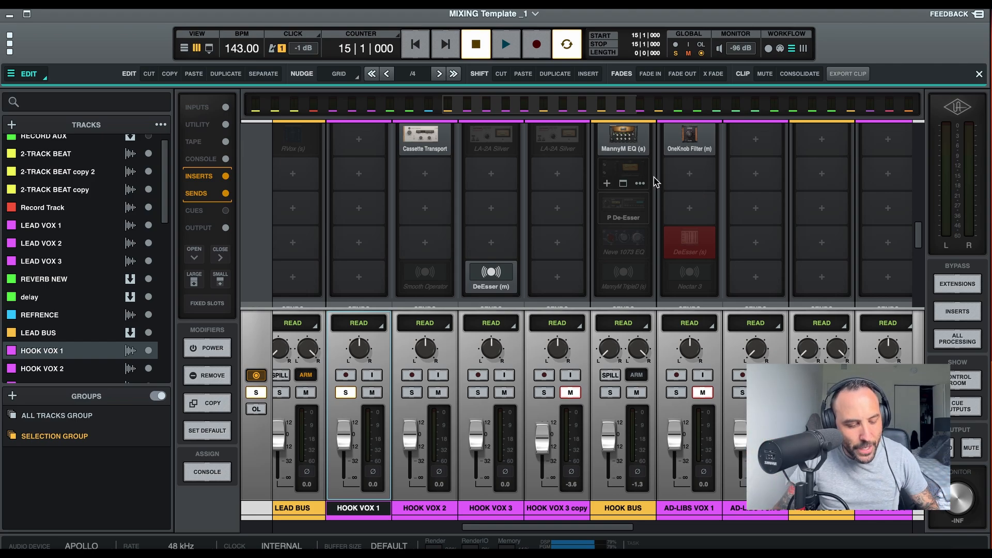
pyautogui.click(626, 172)
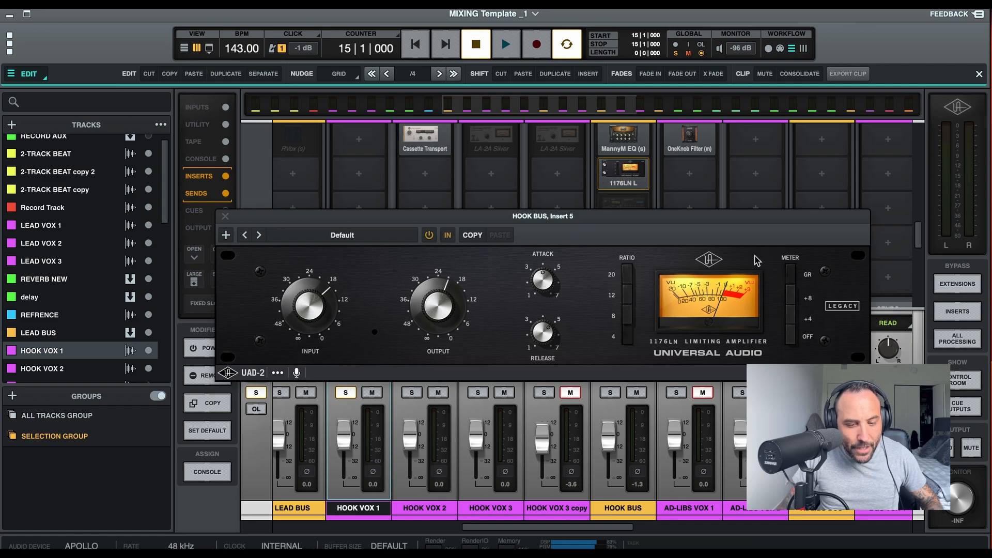
pyautogui.moveTo(584, 222); pyautogui.dragTo(570, 173)
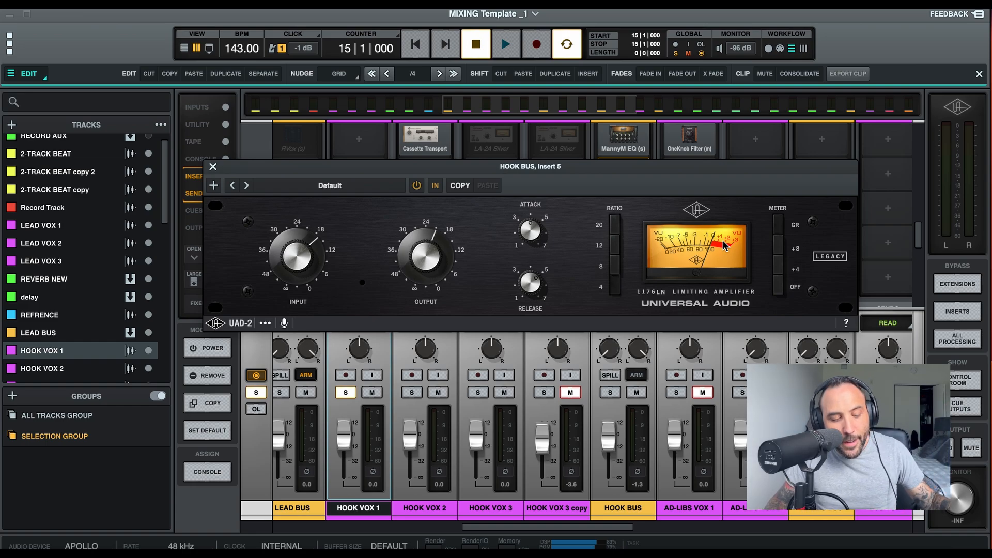
# Play the hook with the HOOK BUS 1176LN bypassed and active, and review the compressor's settings once more.
pyautogui.press('space')
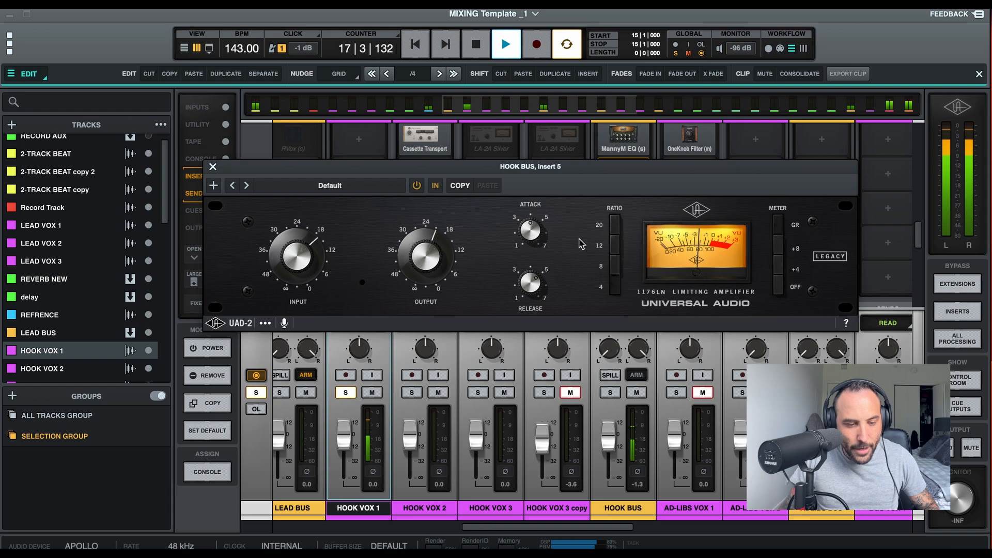
pyautogui.click(417, 186)
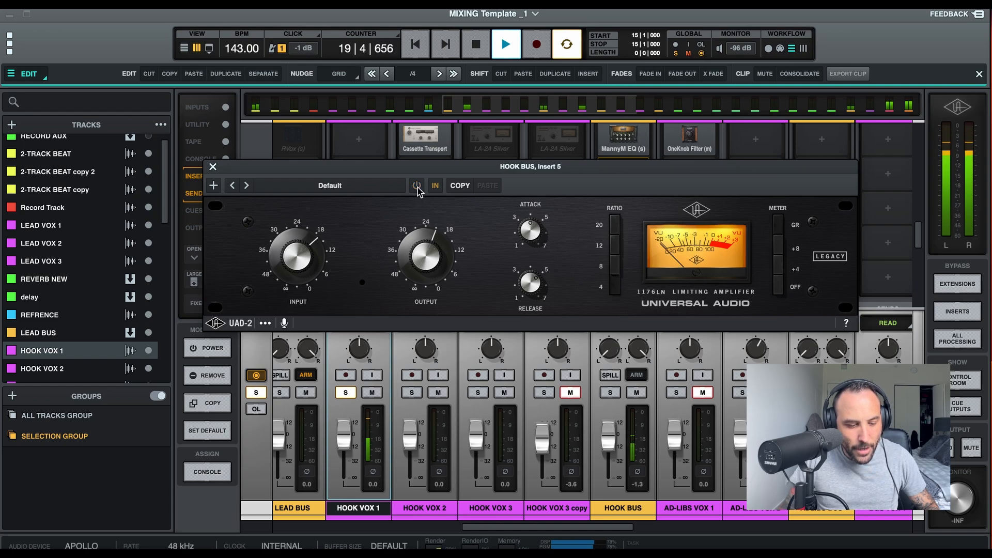
pyautogui.click(417, 186)
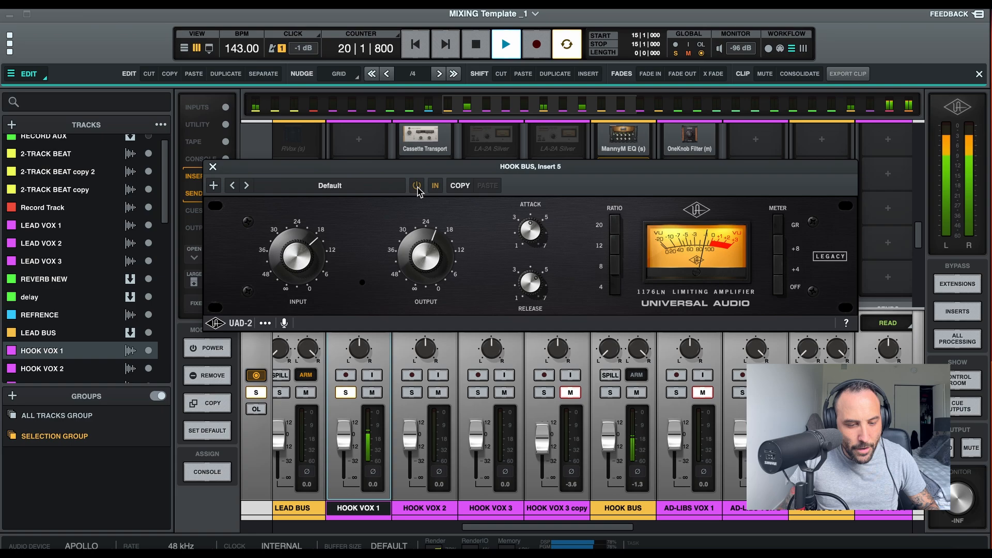
pyautogui.press('space')
pyautogui.click(212, 168)
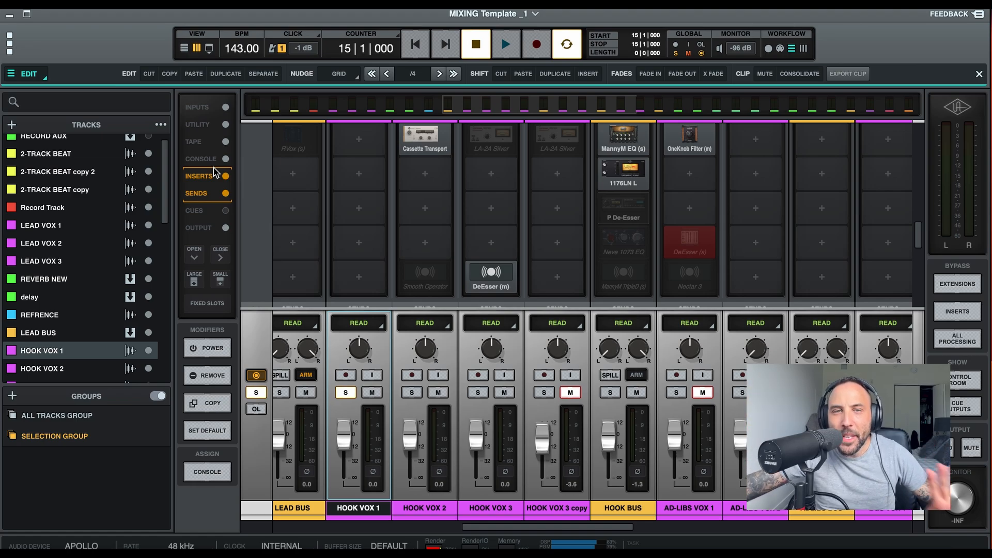
pyautogui.click(618, 176)
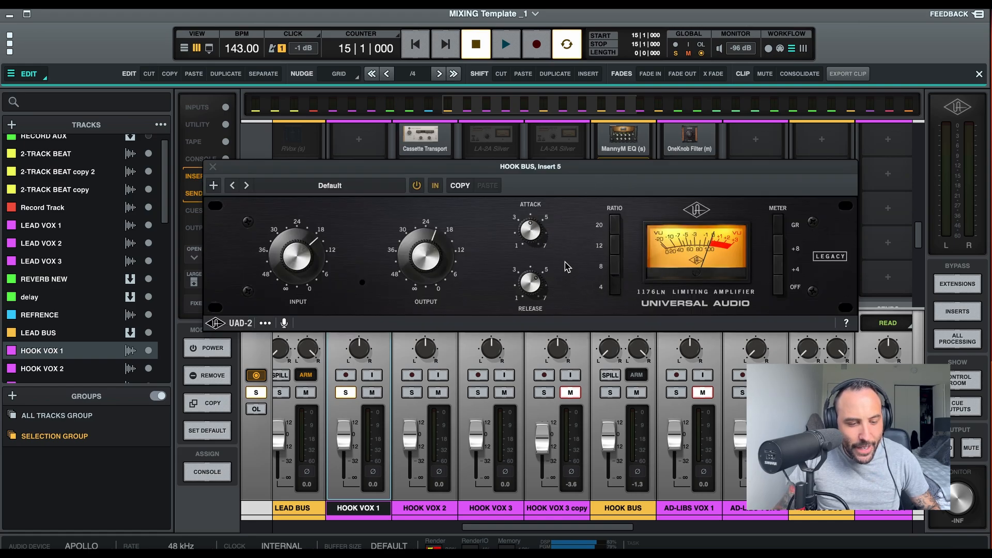
pyautogui.click(212, 168)
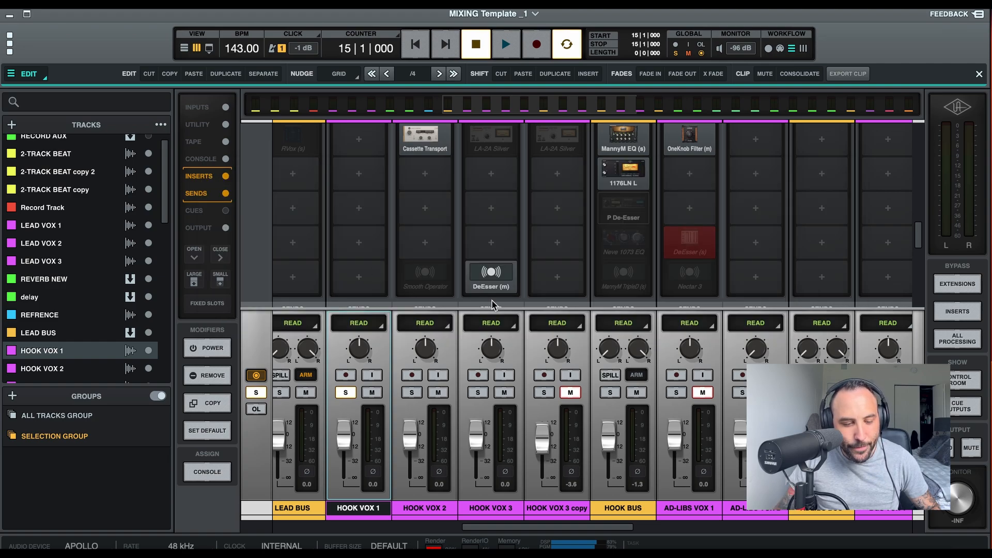
# Unsolo HOOK VOX 1 and audition the hook together with the rest of the mix.
pyautogui.click(346, 392)
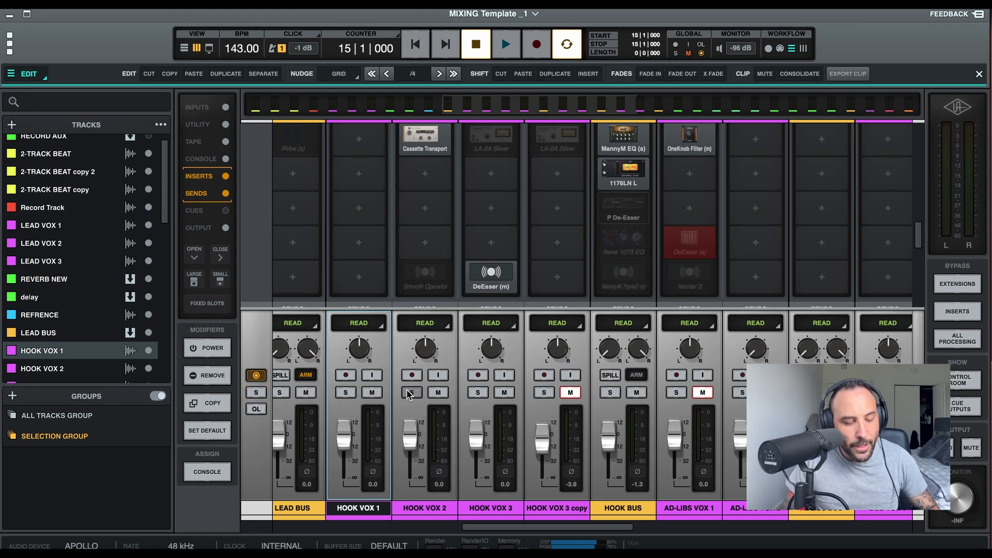
pyautogui.press('space')
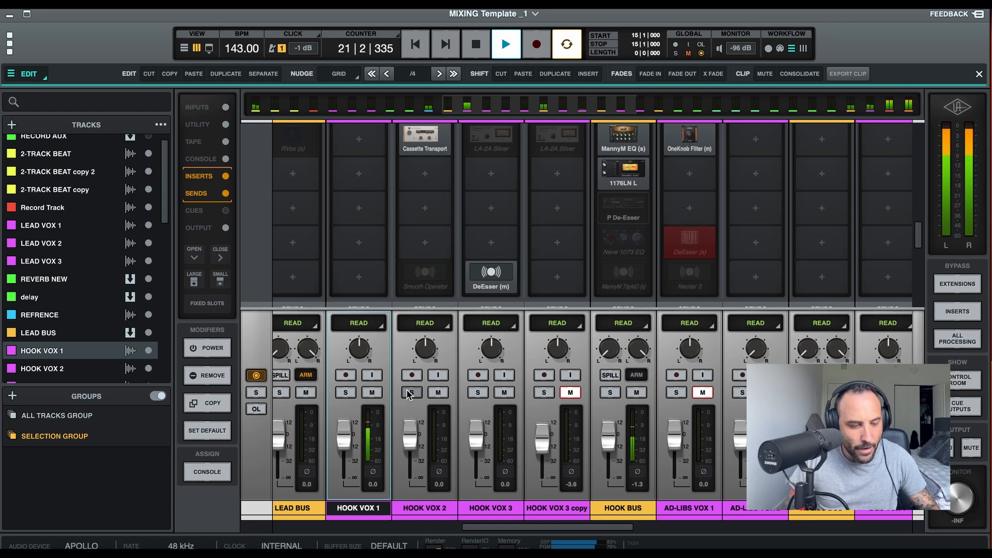
pyautogui.press('space')
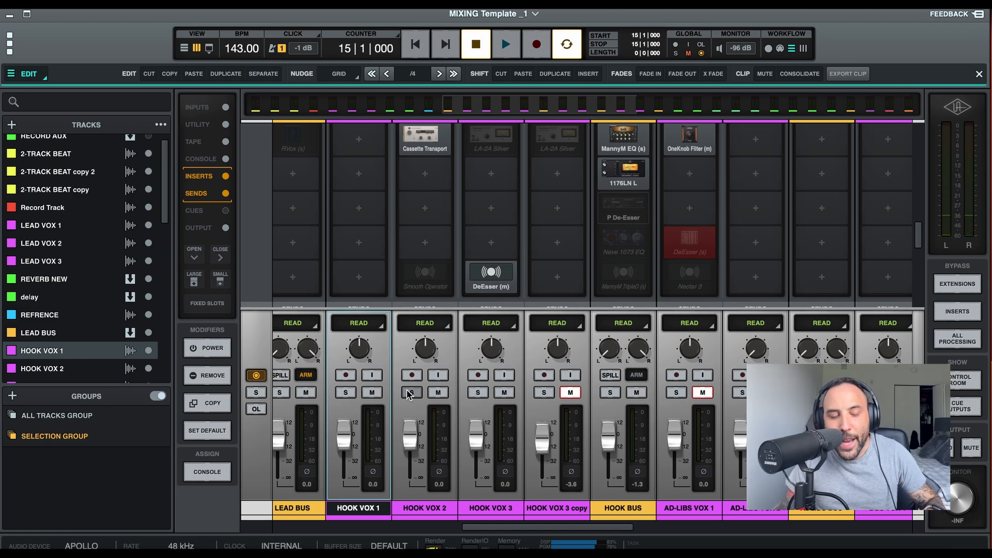
# Enable the second P De-Esser in HOOK BUS insert 6 and watch its gain reduction while playing the hook.
pyautogui.moveTo(635, 236)
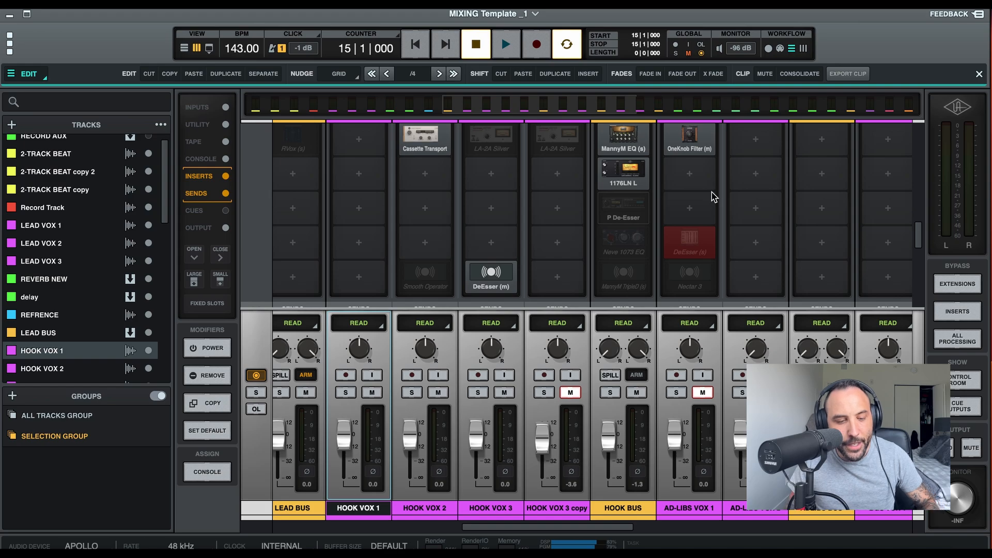
pyautogui.click(627, 208)
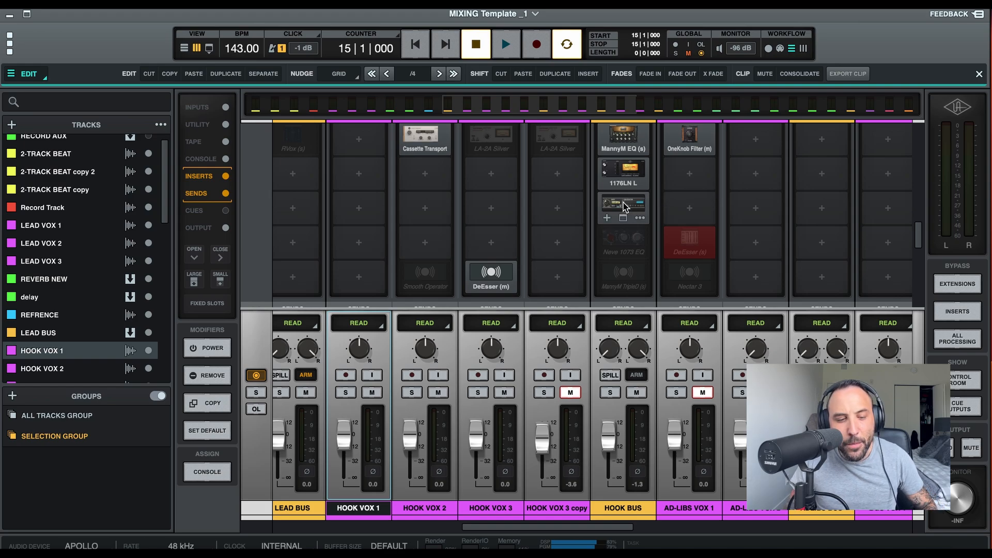
pyautogui.moveTo(493, 260); pyautogui.dragTo(526, 193)
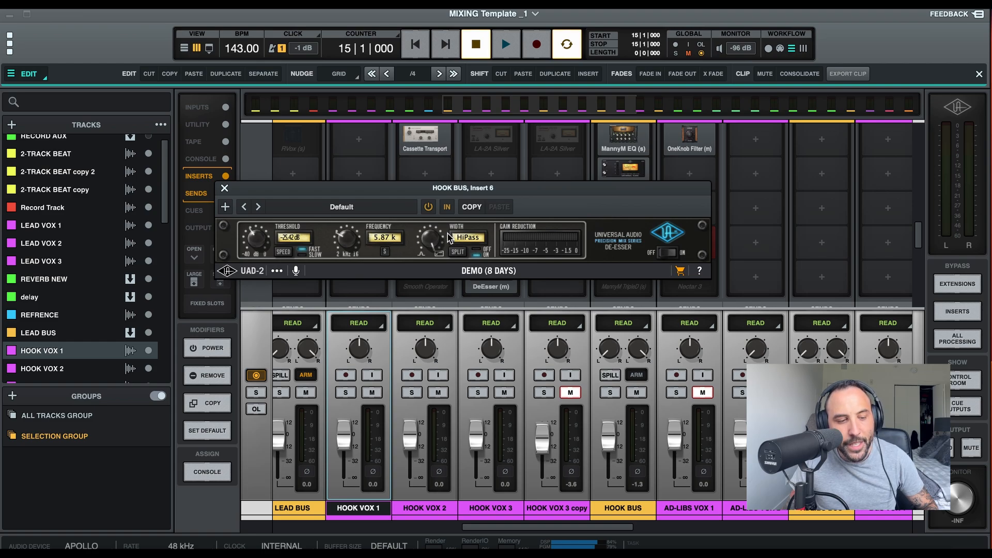
pyautogui.press('space')
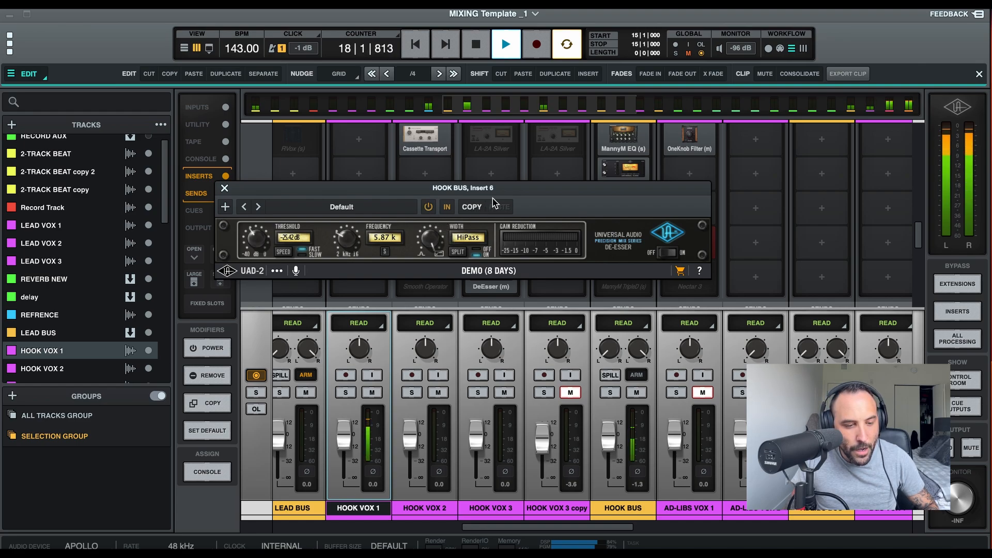
pyautogui.moveTo(526, 194); pyautogui.dragTo(581, 188)
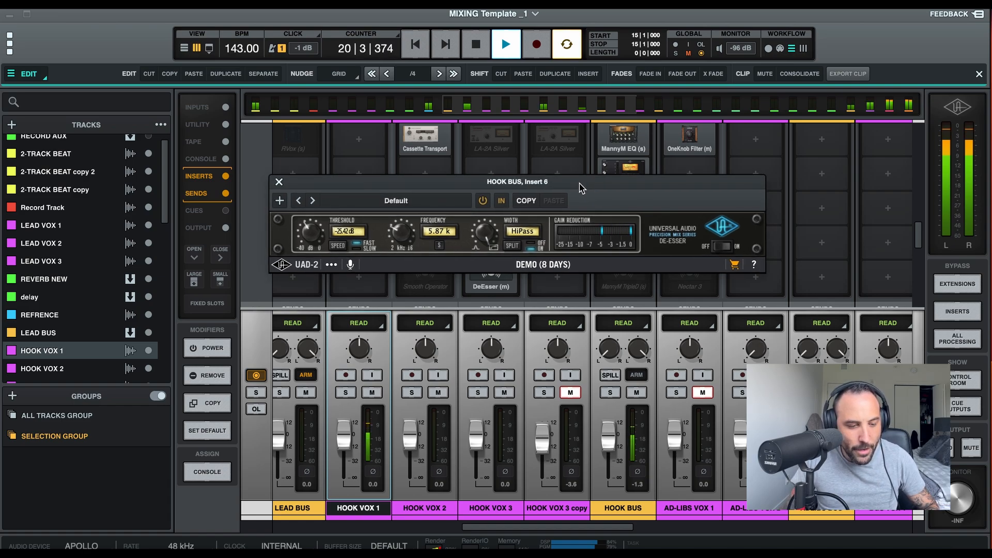
pyautogui.press('space')
pyautogui.click(279, 183)
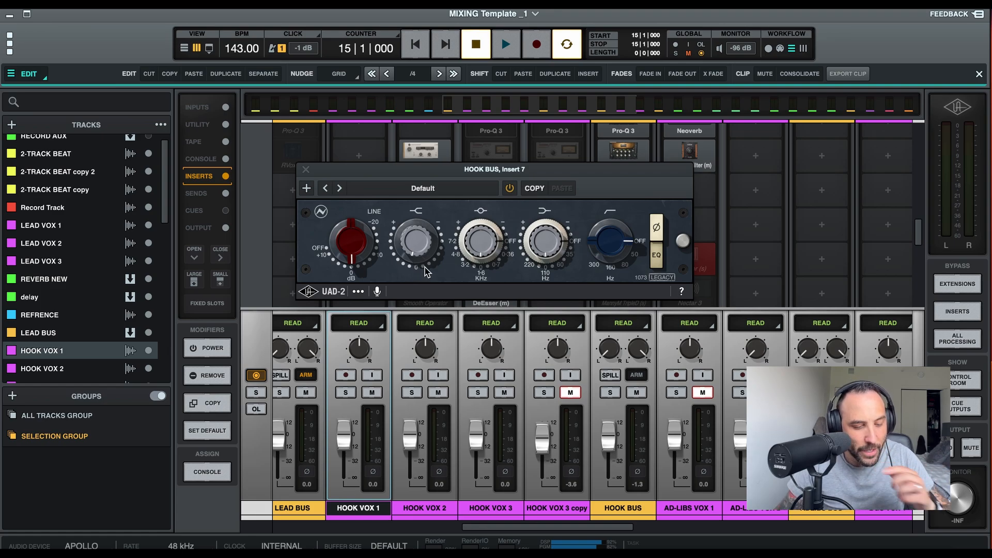
# Finish viewing the Neve 1073 EQ in HOOK BUS insert 7 and close its window.
pyautogui.click(306, 169)
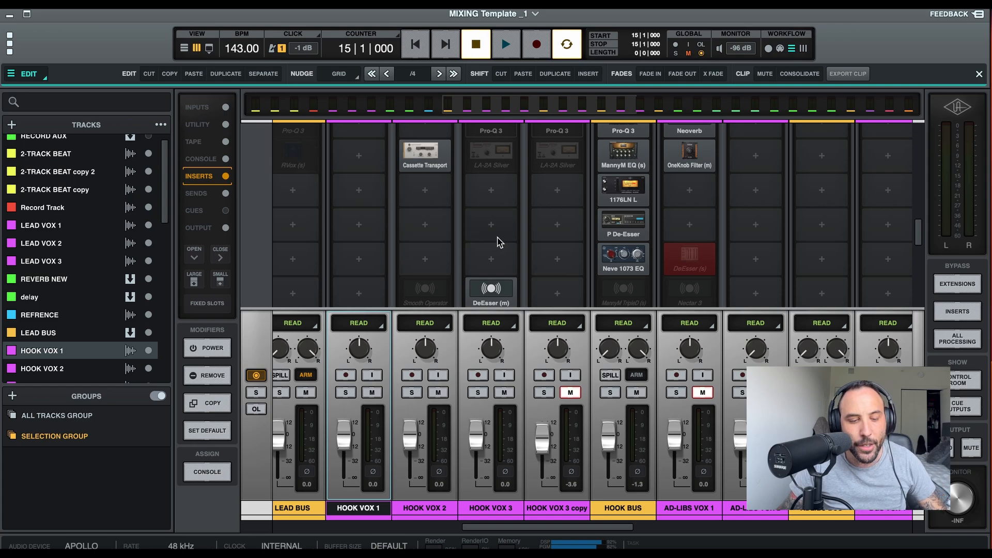
# Play the hook with the HOOK BUS Neve 1073 EQ in insert 7 bypassed and active, and review its settings once more.
pyautogui.click(615, 262)
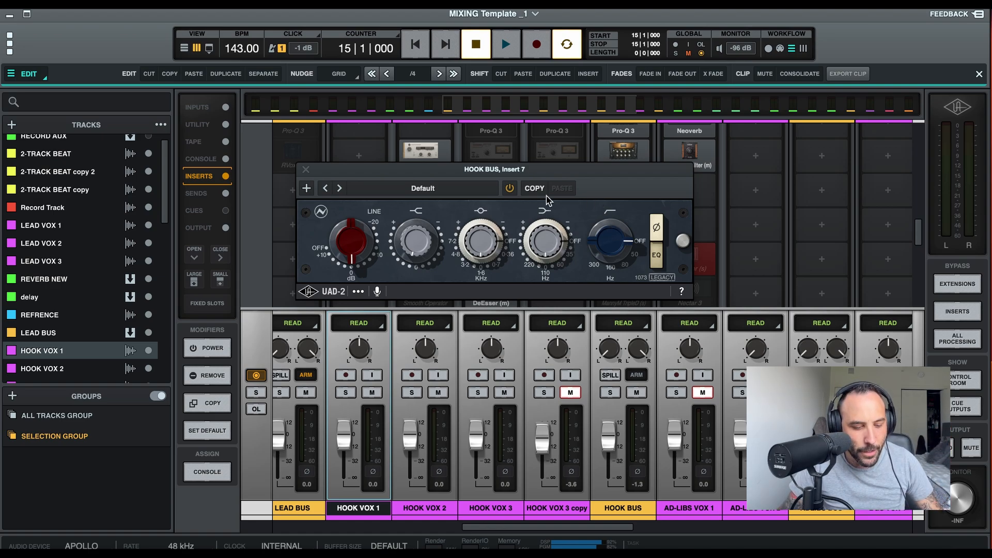
pyautogui.press('space')
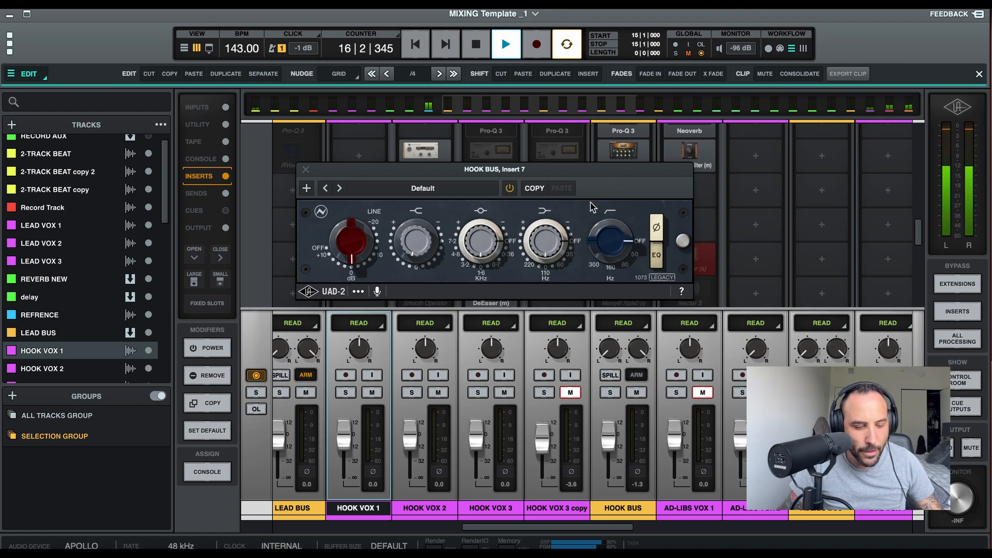
pyautogui.click(509, 189)
pyautogui.click(510, 189)
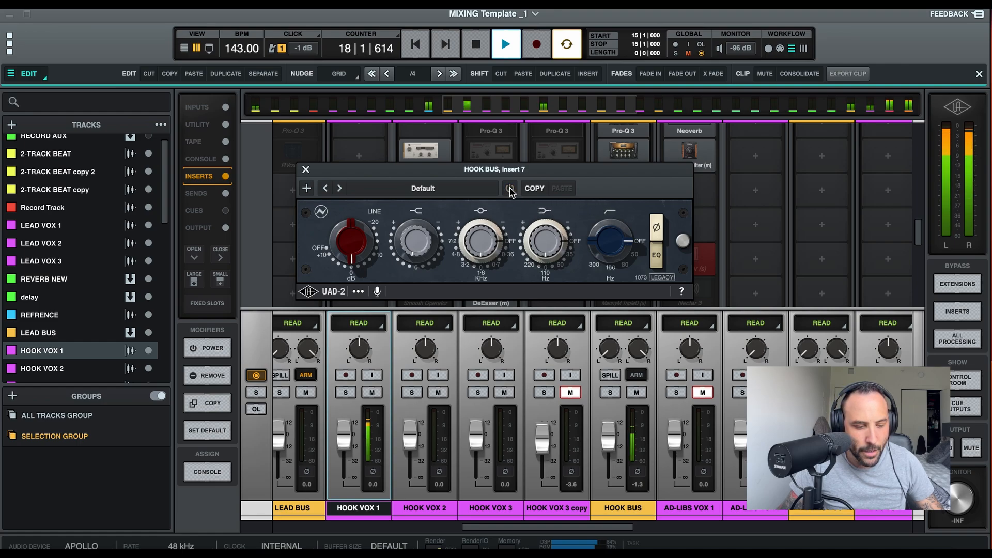
pyautogui.click(509, 189)
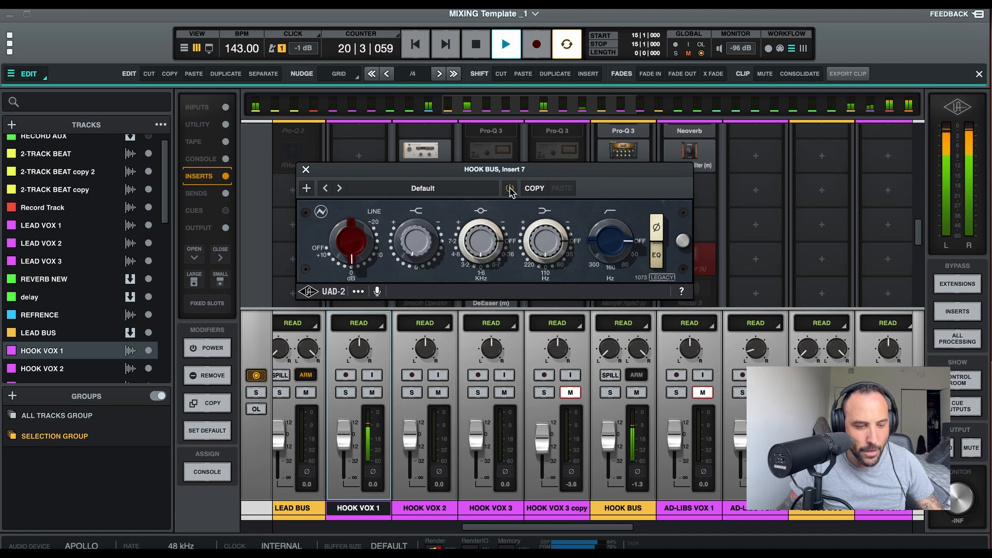
pyautogui.click(509, 189)
pyautogui.press('space')
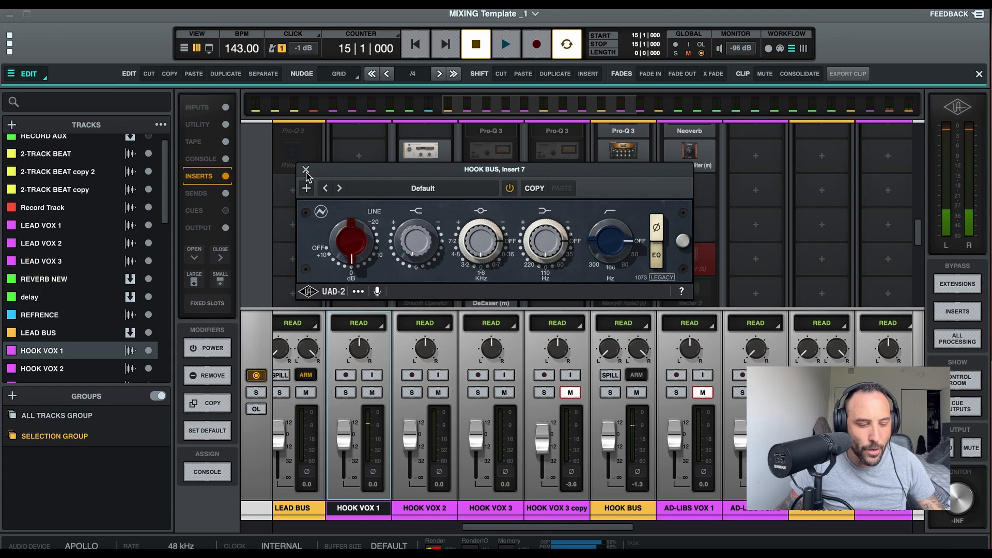
pyautogui.click(305, 170)
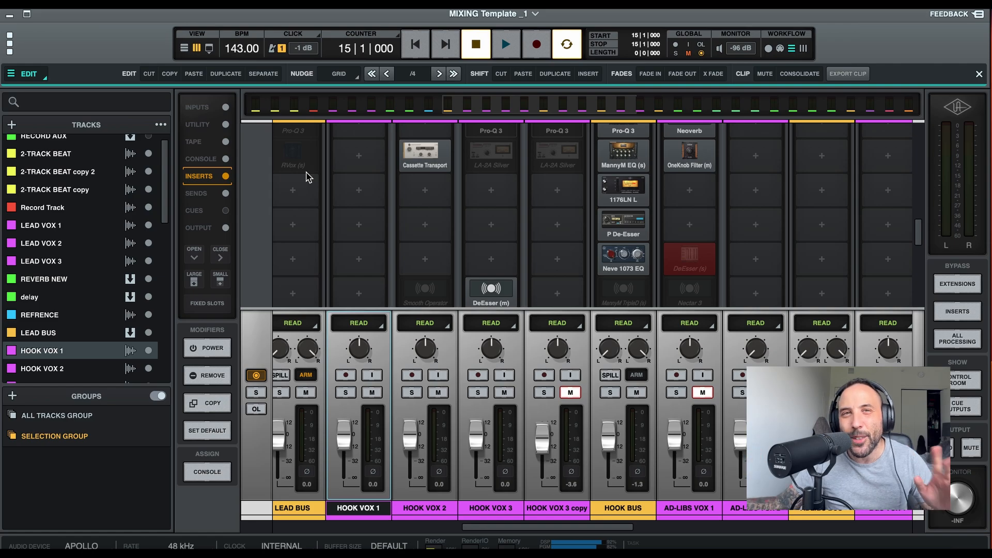
pyautogui.click(635, 257)
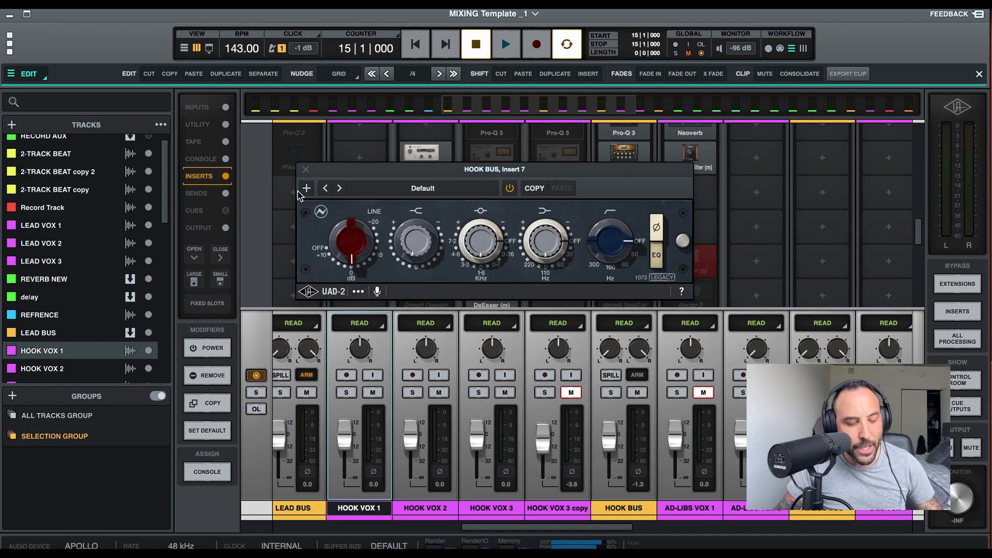
pyautogui.click(305, 170)
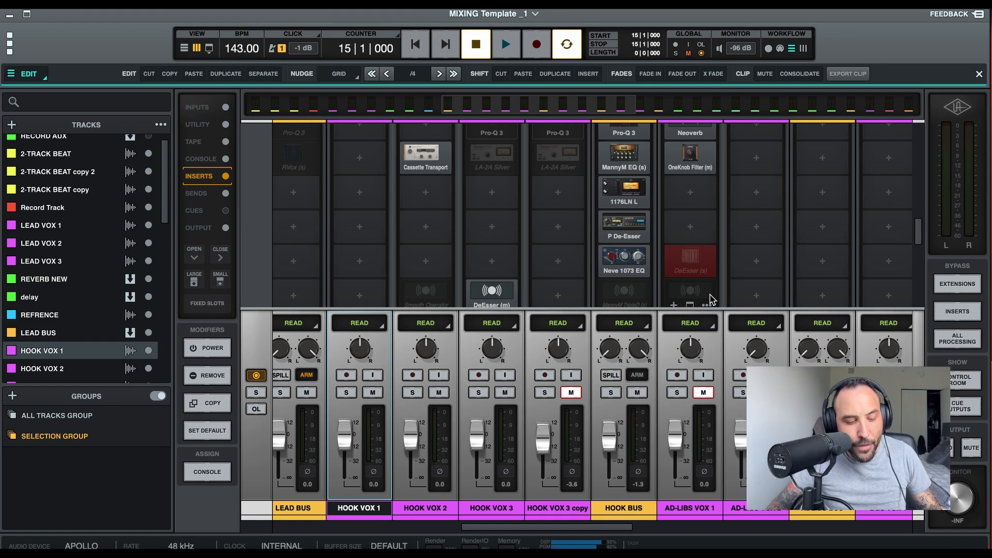
# Look over the reverb and delay sends of the hook tracks and play the hook in the timeline before returning to the mixer.
pyautogui.scroll(-3, 643, 176)
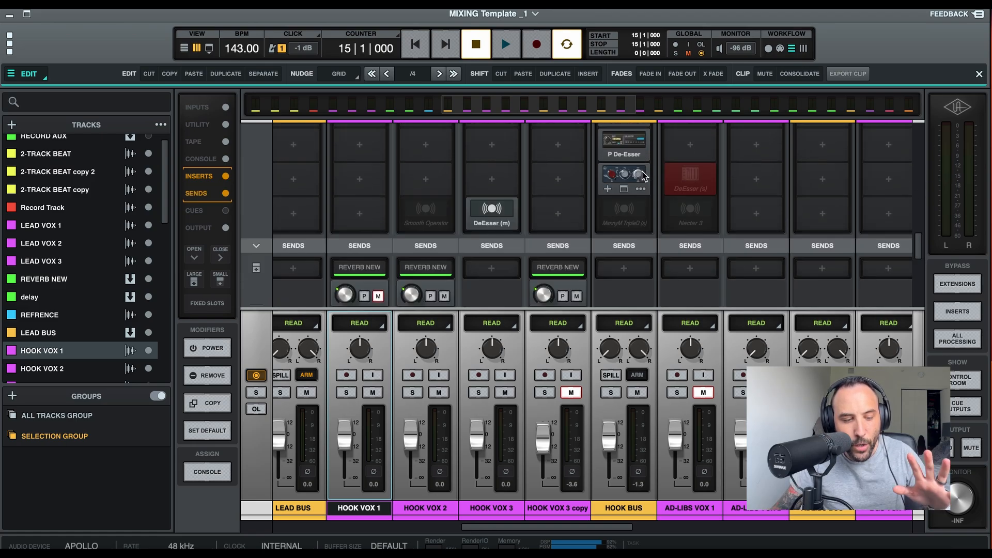
pyautogui.scroll(-3, 643, 177)
pyautogui.hscroll(-1, 385, 254)
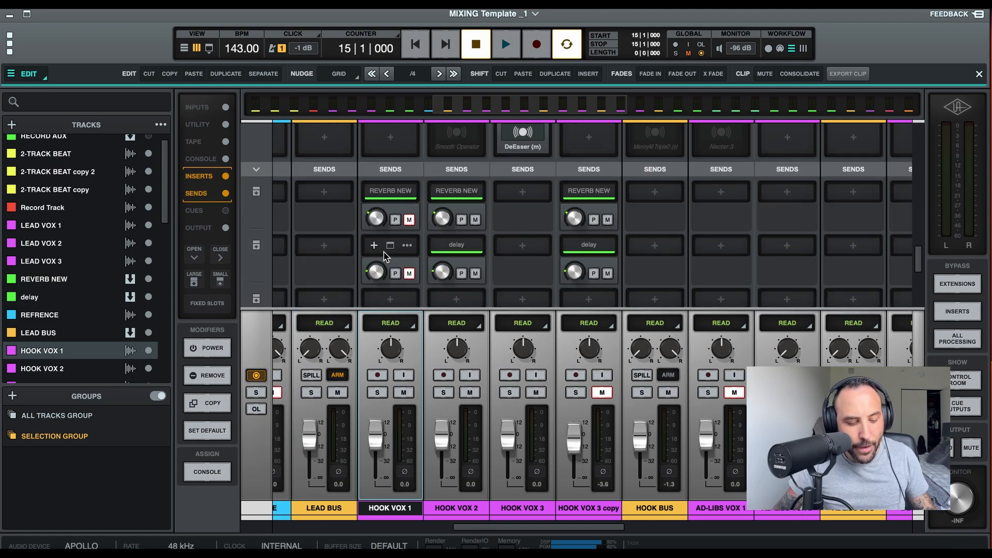
pyautogui.press('super+equal')
pyautogui.press('space')
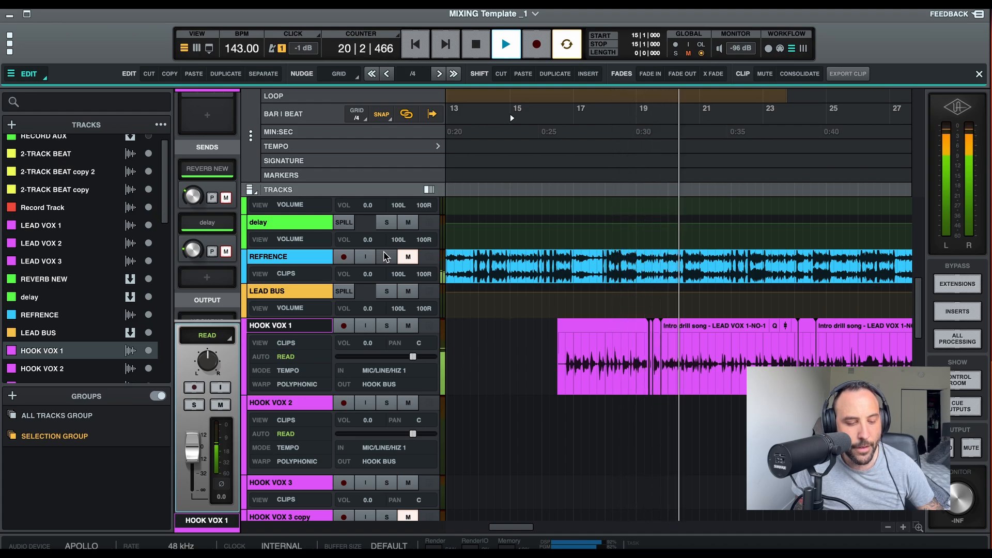
pyautogui.press('space')
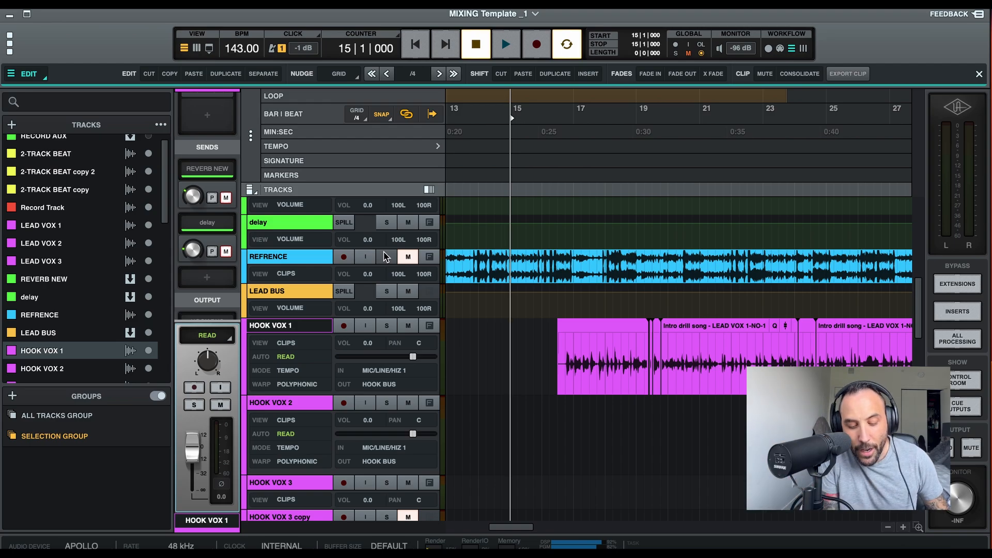
pyautogui.press('super+equal')
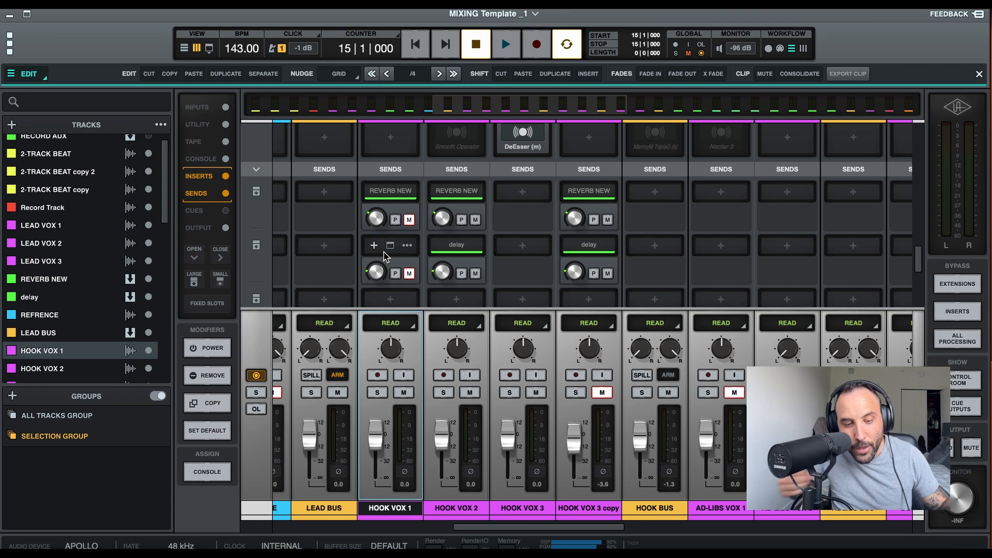
# Enable the Manny Marroquin Triple D in HOOK BUS insert 8 and view its settings.
pyautogui.scroll(3, 666, 227)
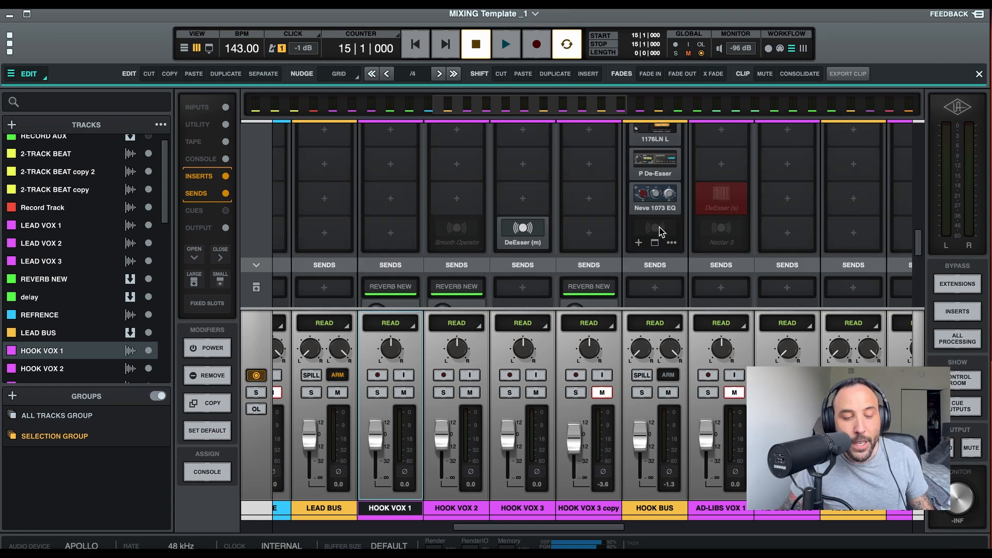
pyautogui.click(655, 232)
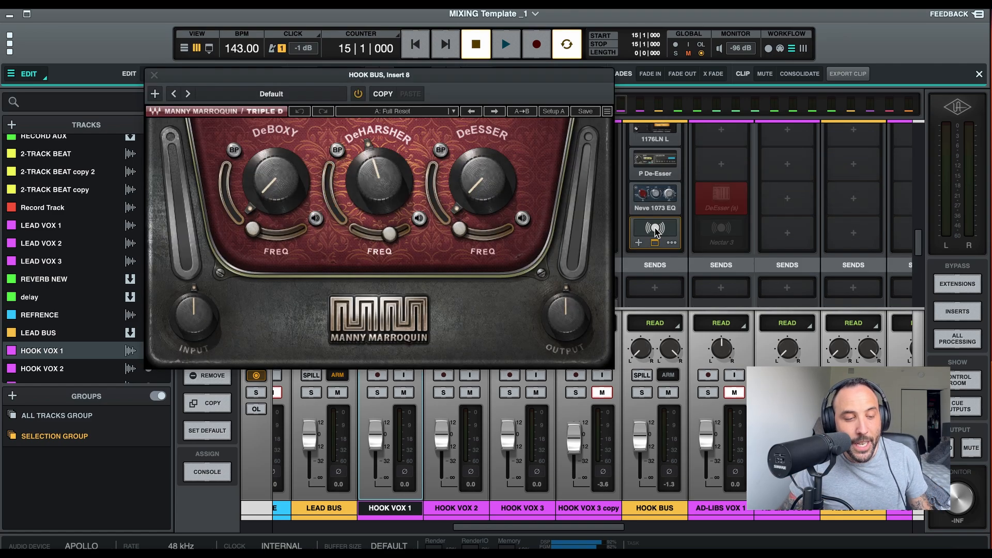
pyautogui.moveTo(499, 77); pyautogui.dragTo(587, 82)
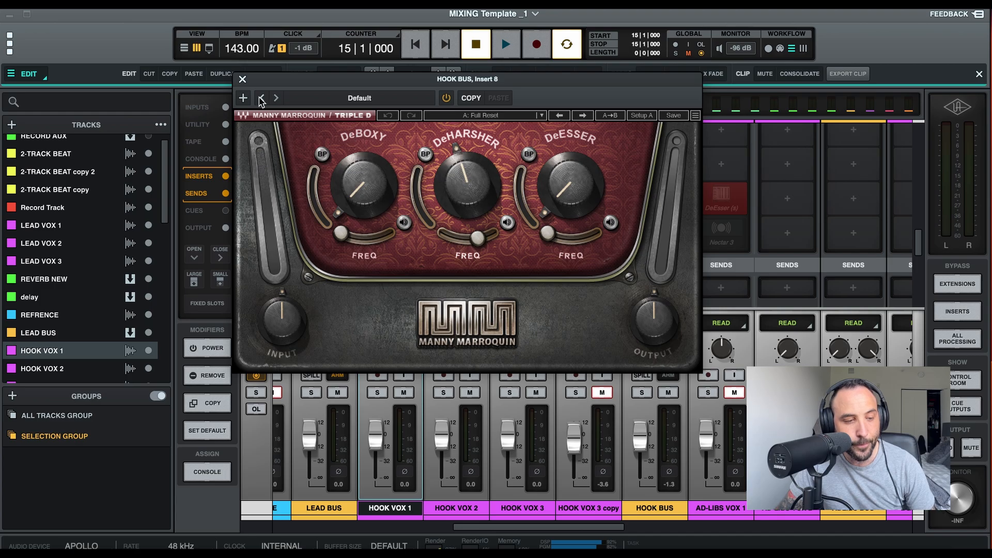
pyautogui.click(242, 79)
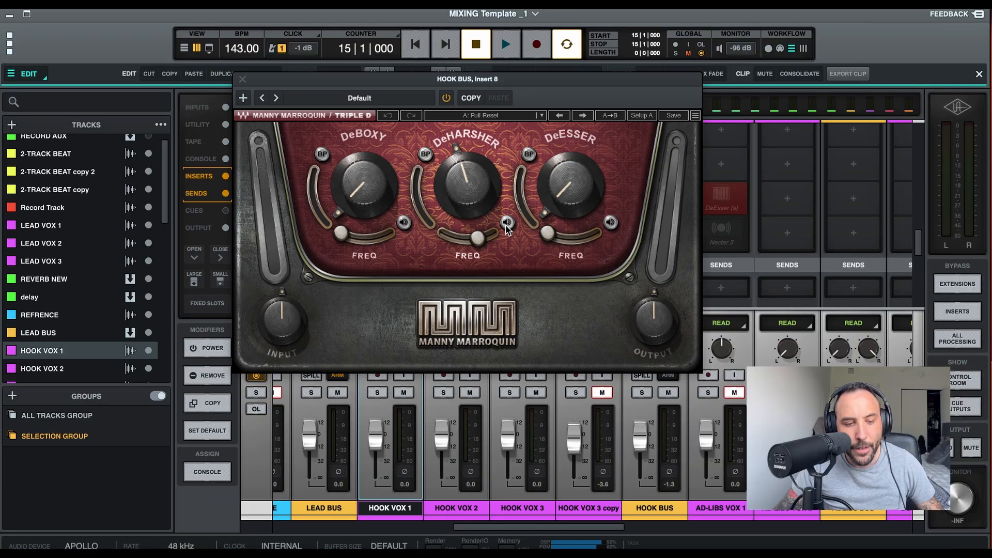
# Audition the Triple D's DeHarsher band in listen mode while playing the hook with HOOK VOX 1 soloed.
pyautogui.click(506, 222)
pyautogui.press('space')
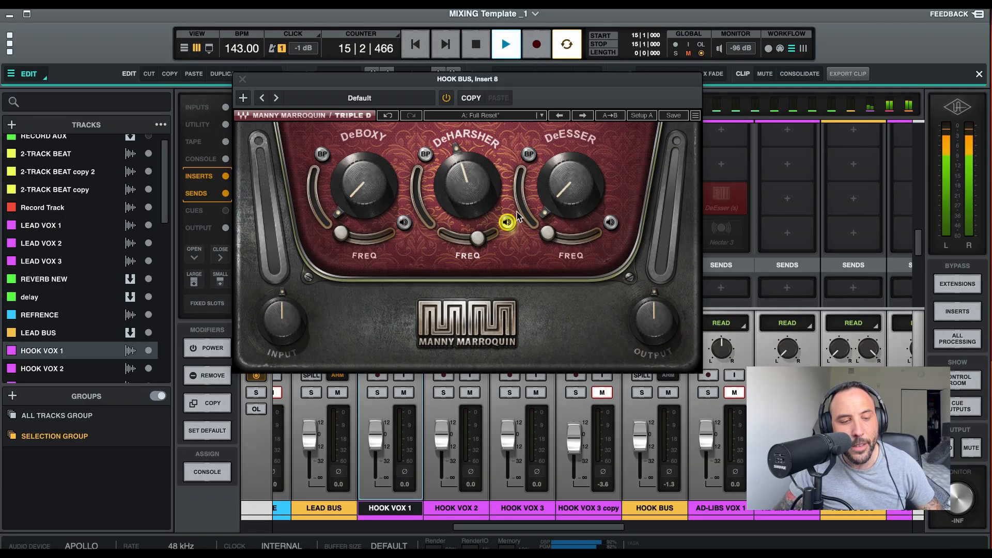
pyautogui.moveTo(509, 81); pyautogui.dragTo(829, 84)
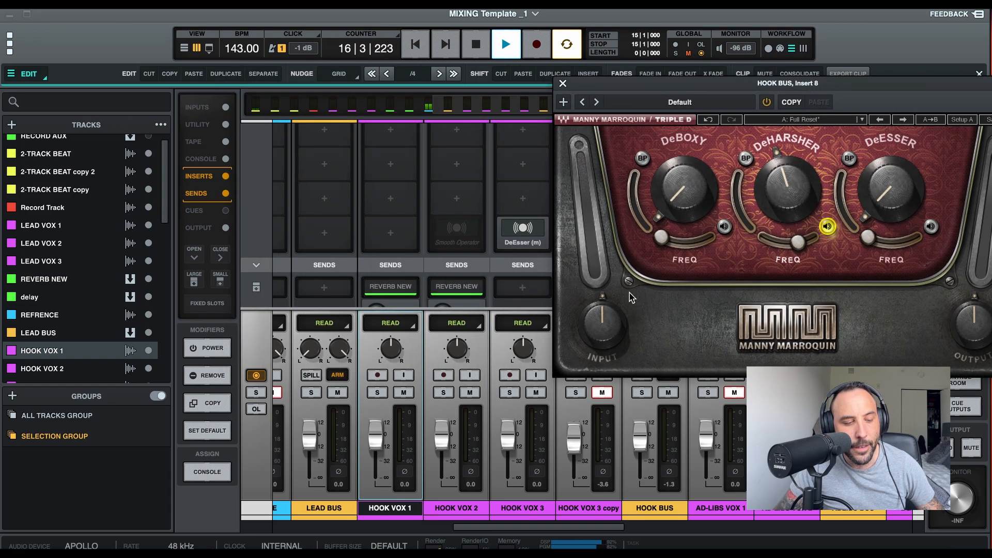
pyautogui.click(377, 392)
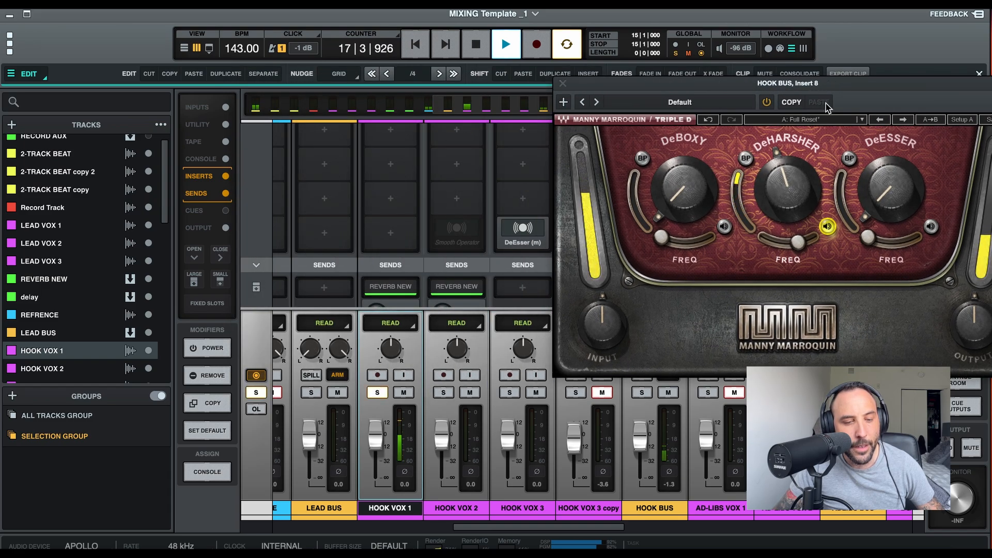
pyautogui.moveTo(860, 88); pyautogui.dragTo(594, 64)
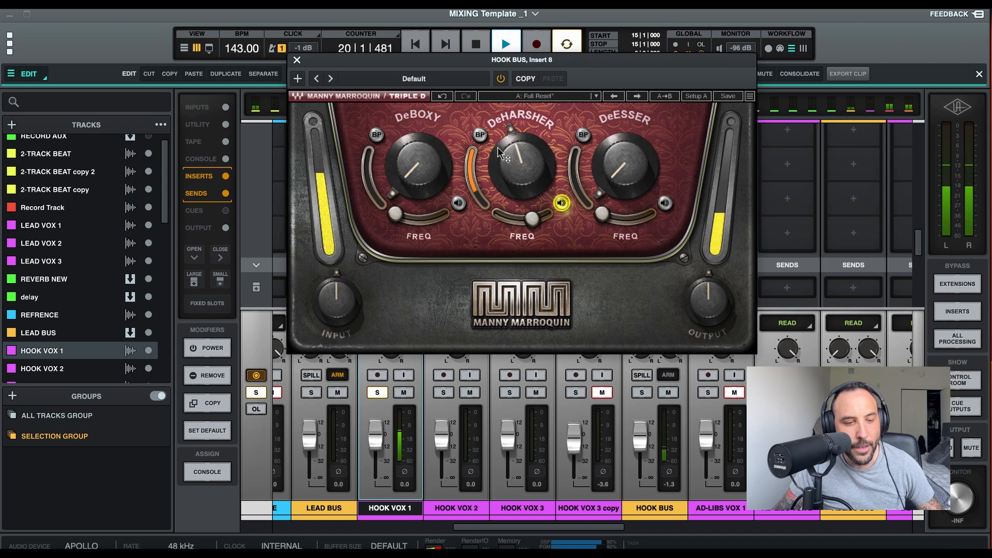
pyautogui.press('space')
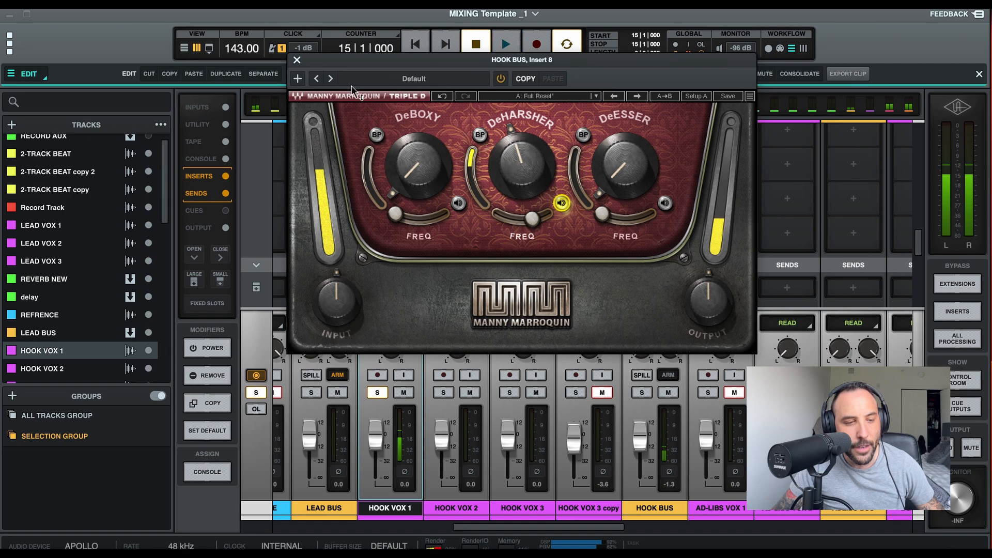
pyautogui.click(297, 61)
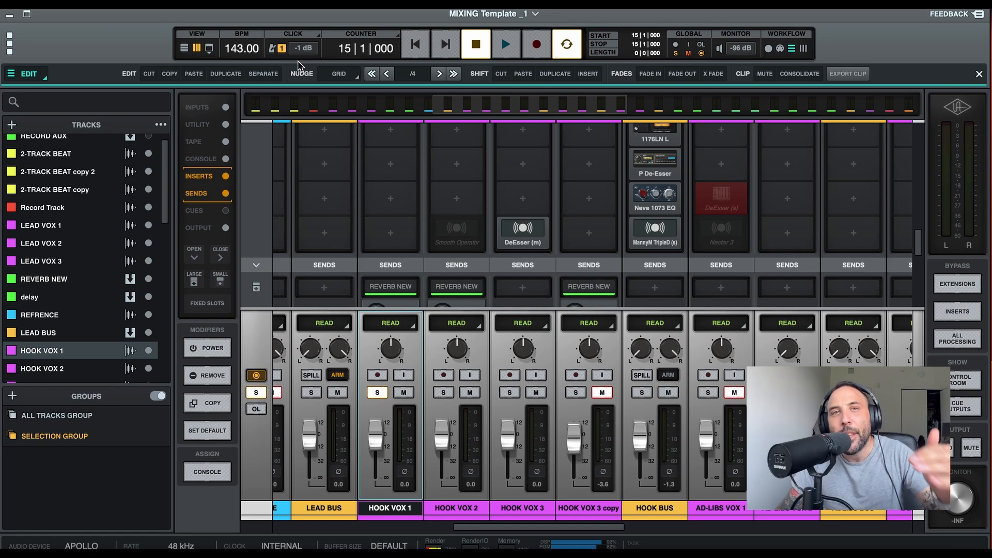
# Reopen the Triple D in HOOK BUS insert 8 and check the DeHarsher band's frequency value.
pyautogui.click(650, 230)
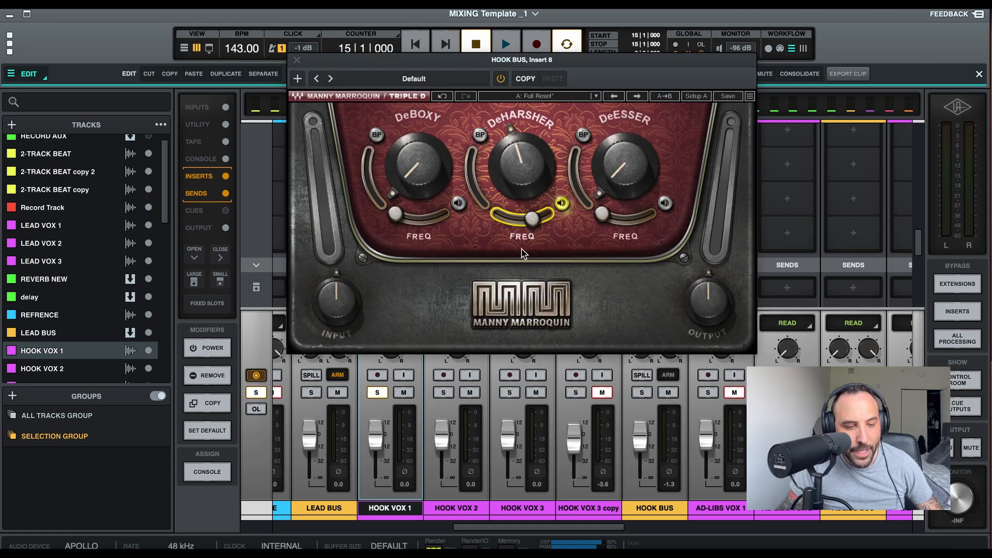
pyautogui.click(533, 224)
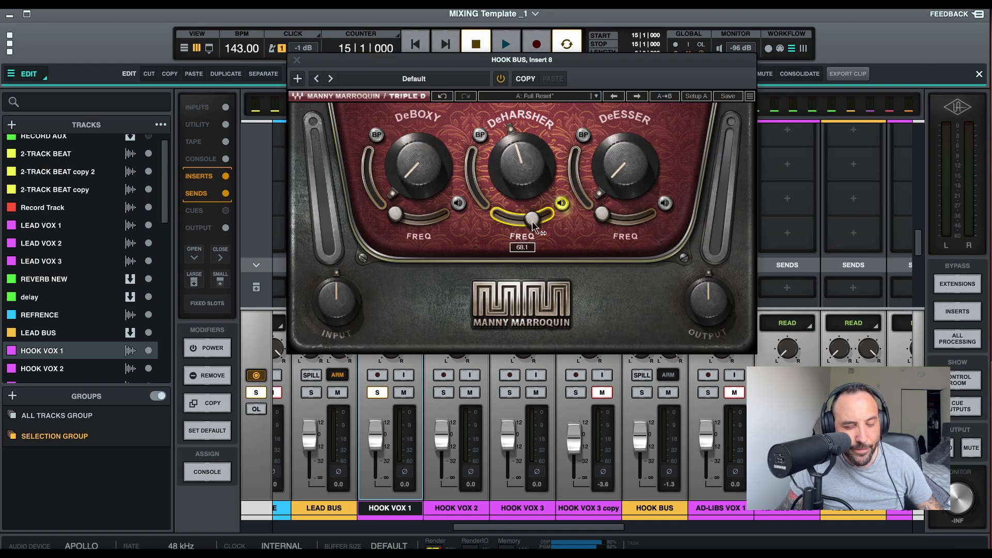
pyautogui.click(297, 61)
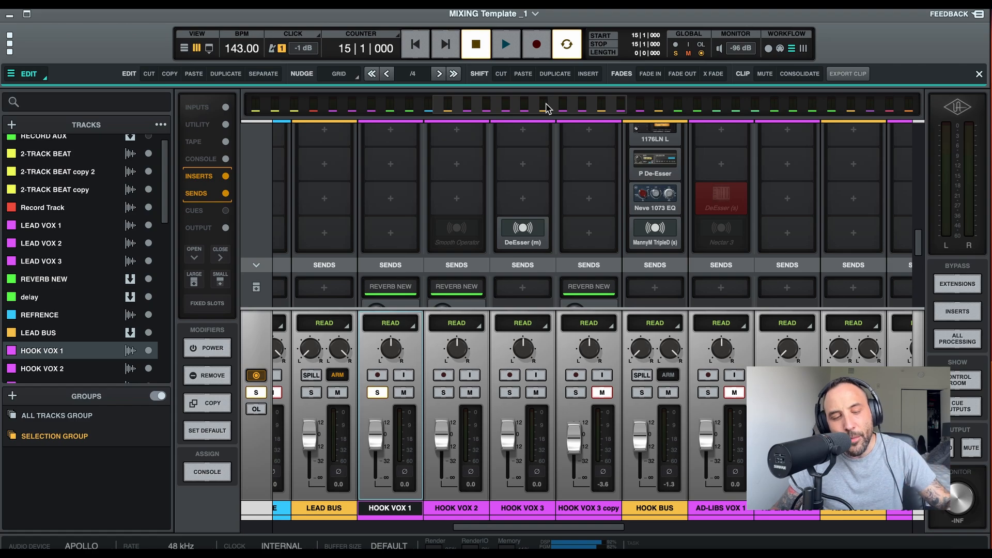
# Play the soloed hook through the Triple D without listen mode and watch the DeHarsher's gain reduction.
pyautogui.moveTo(662, 235)
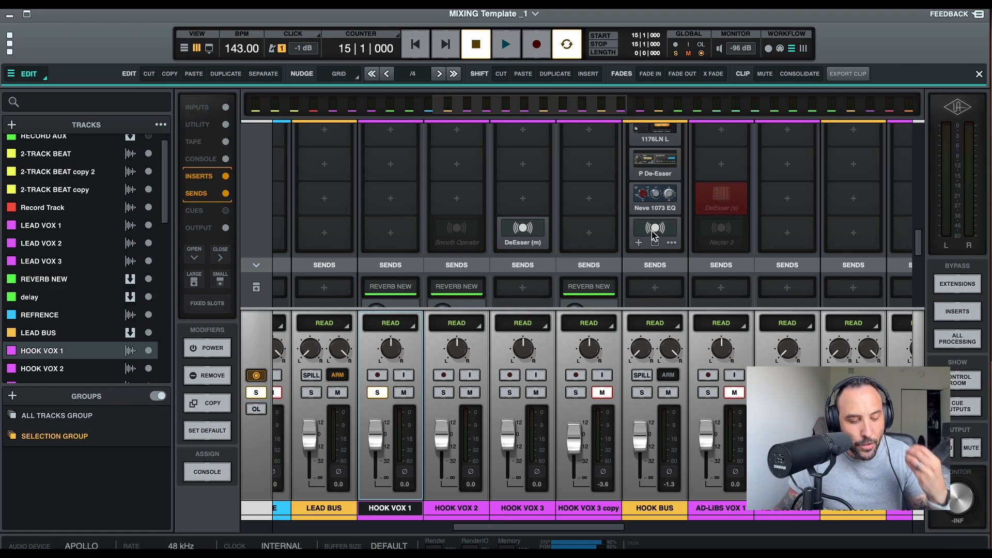
pyautogui.click(653, 235)
pyautogui.press('space')
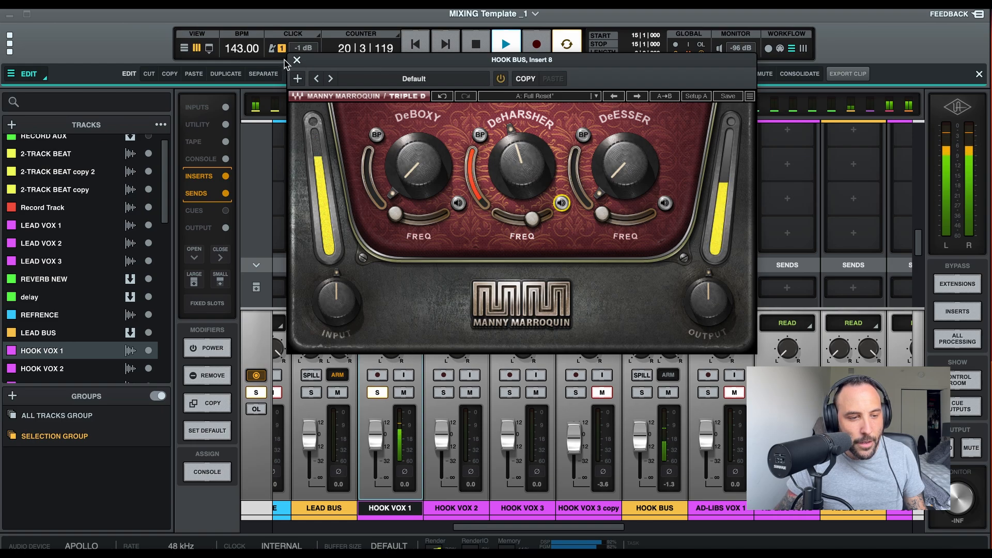
pyautogui.press('space')
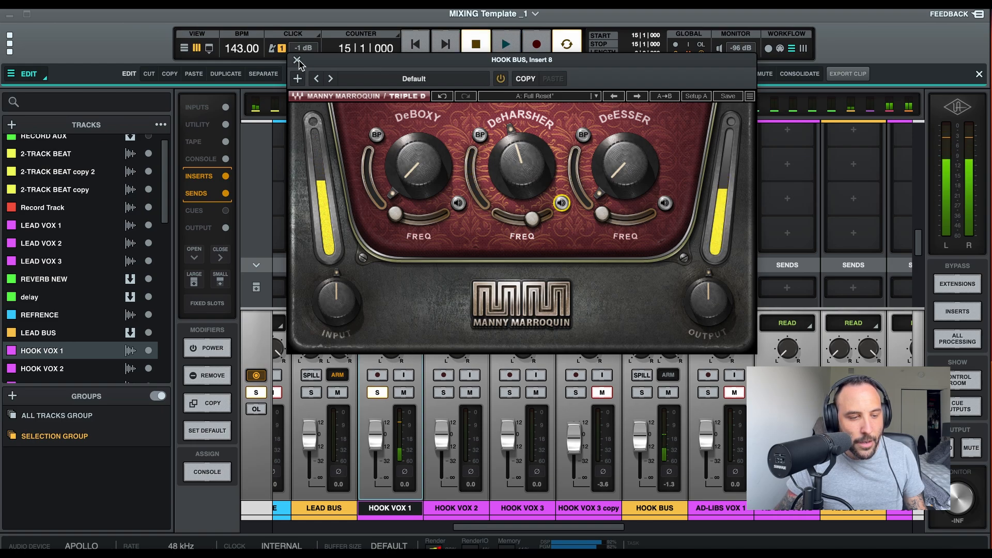
pyautogui.click(298, 61)
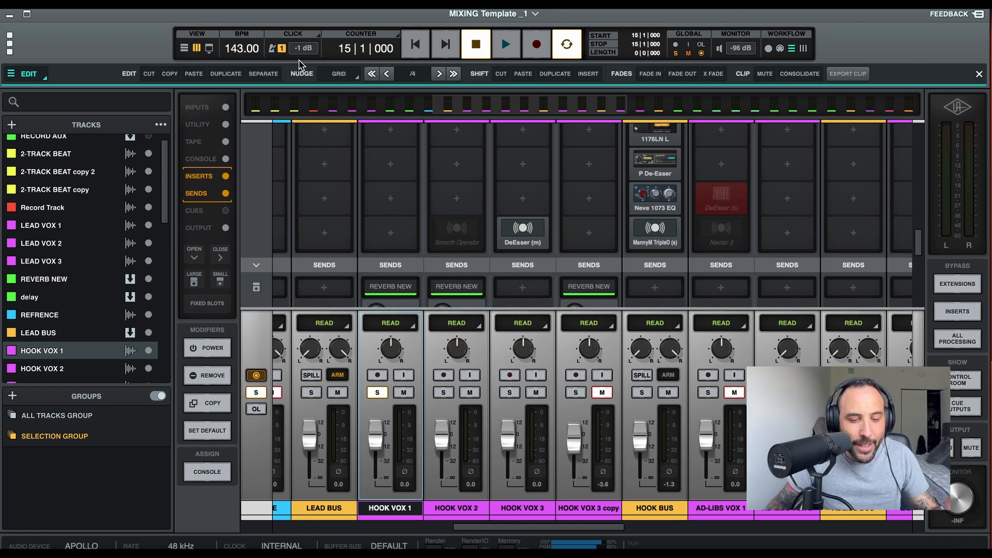
# Open the Manny Marroquin Reverb in insert 1 of the REVERB NEW track and examine its settings.
pyautogui.scroll(5, 584, 211)
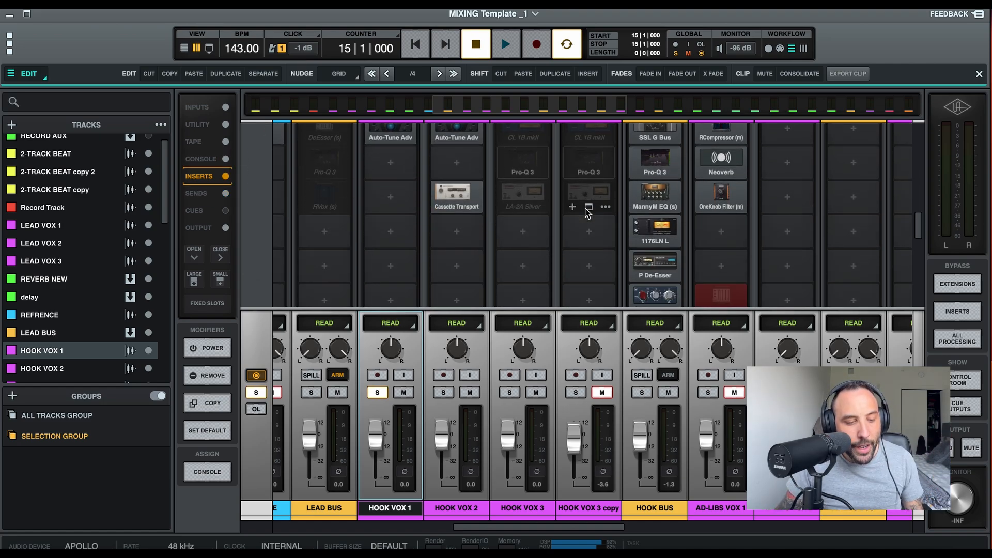
pyautogui.hscroll(-5, 485, 257)
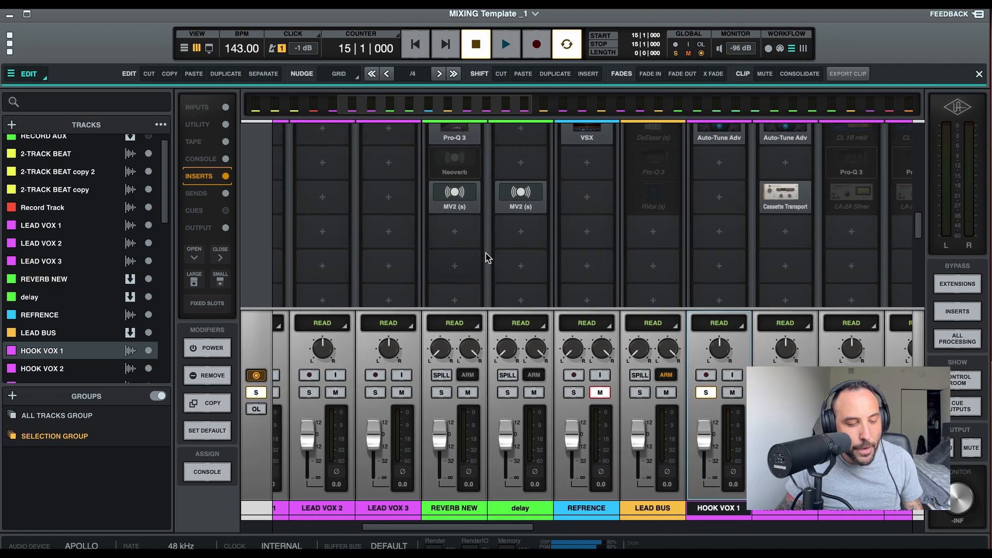
pyautogui.scroll(5, 492, 241)
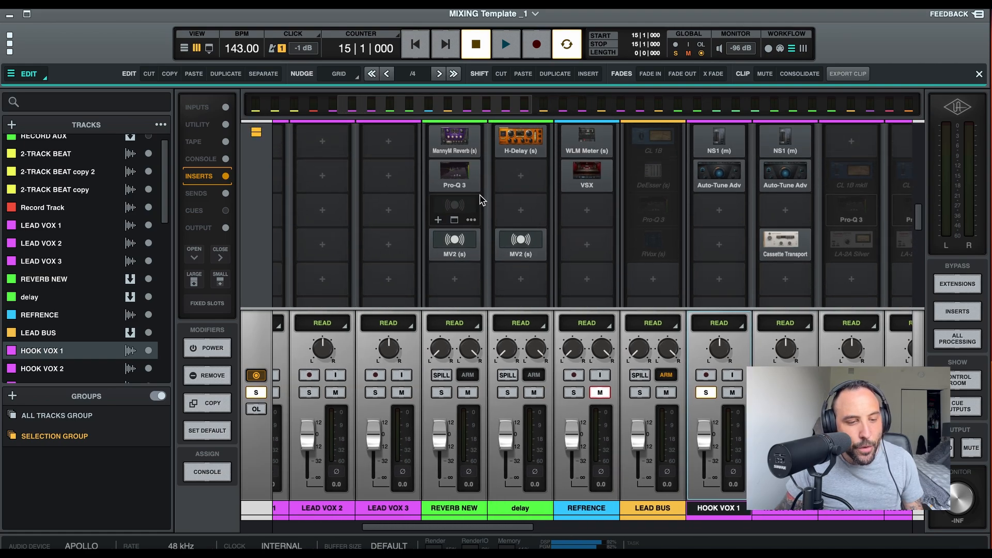
pyautogui.click(454, 165)
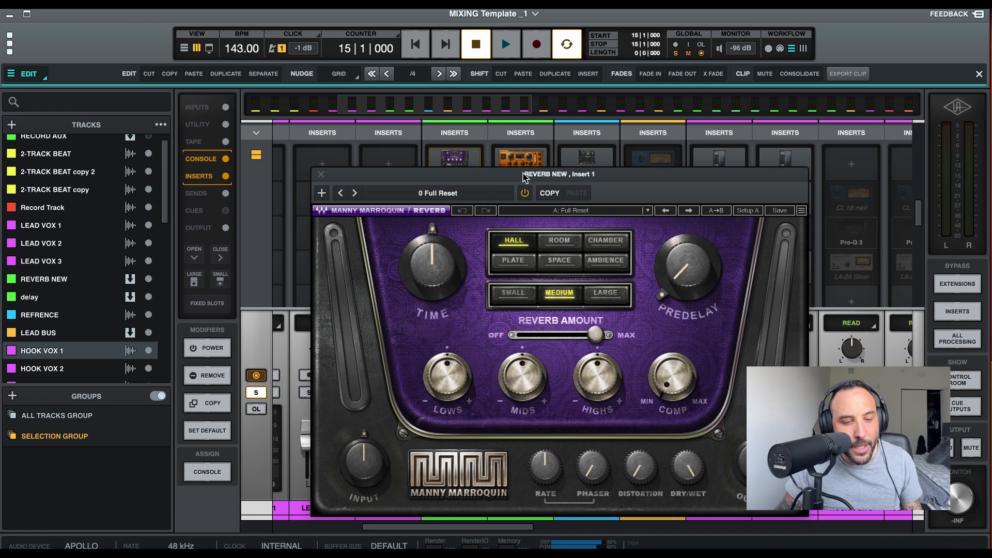
pyautogui.moveTo(525, 178); pyautogui.dragTo(477, 104)
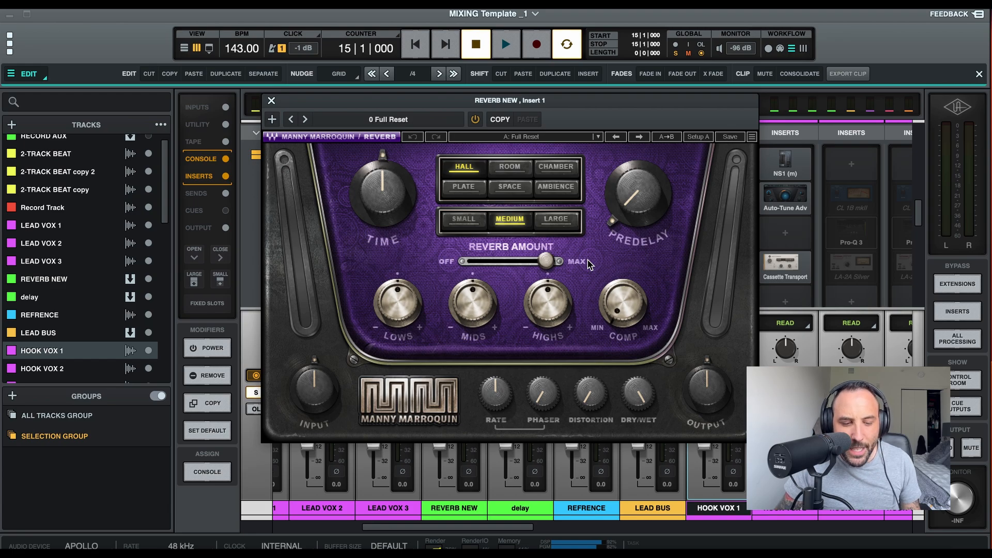
# Examine the settings of the Pro-Q 3 in insert 2 and the MV2 in insert 4 of the REVERB NEW track.
pyautogui.click(271, 102)
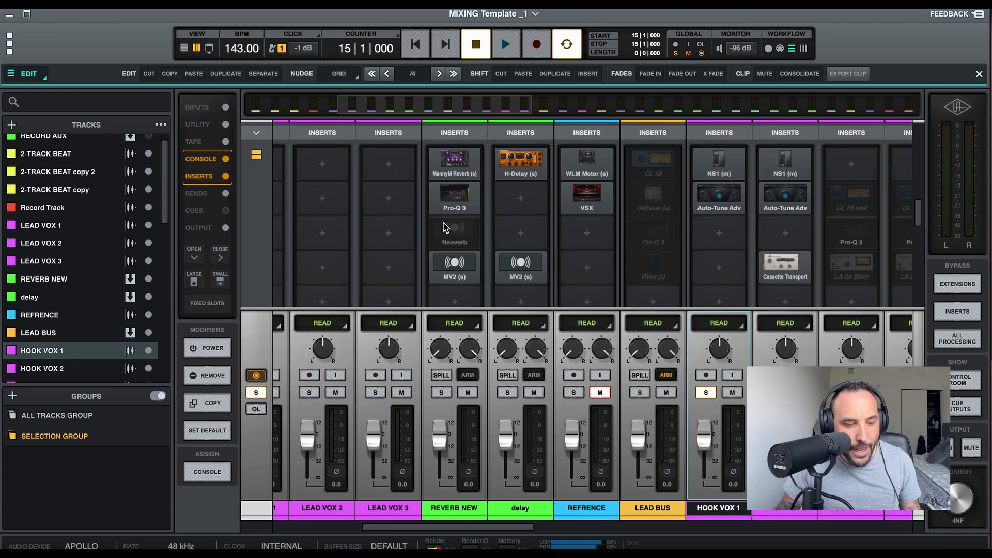
pyautogui.click(462, 197)
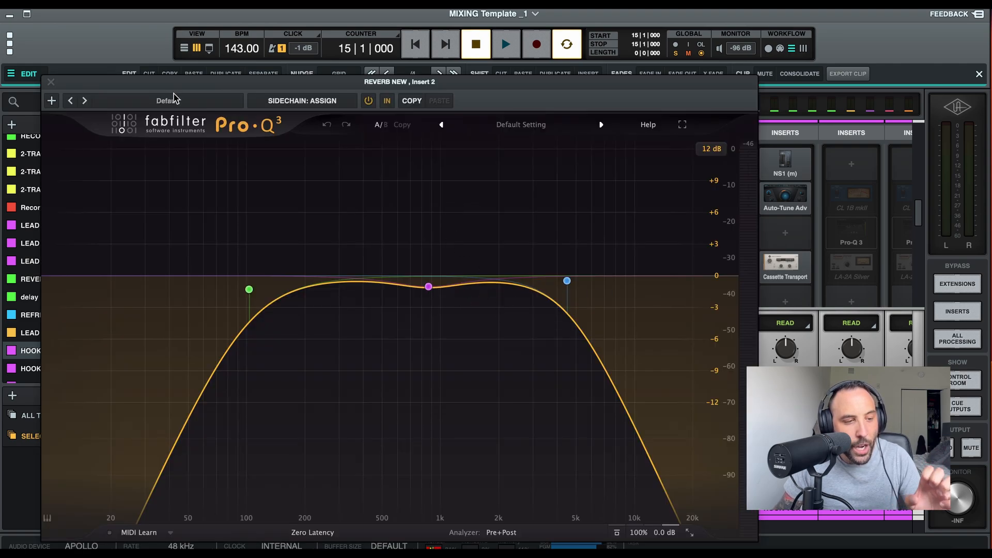
pyautogui.click(50, 82)
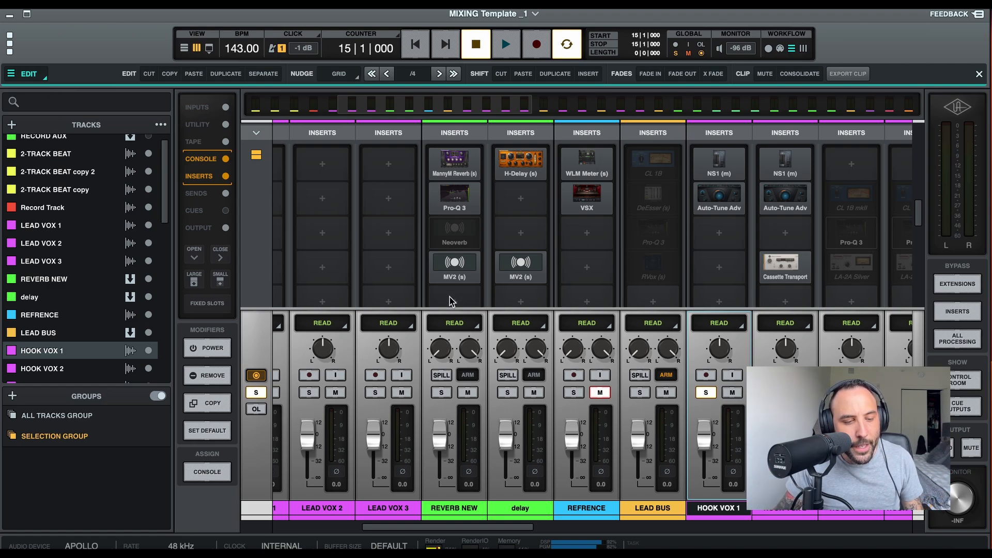
pyautogui.click(447, 266)
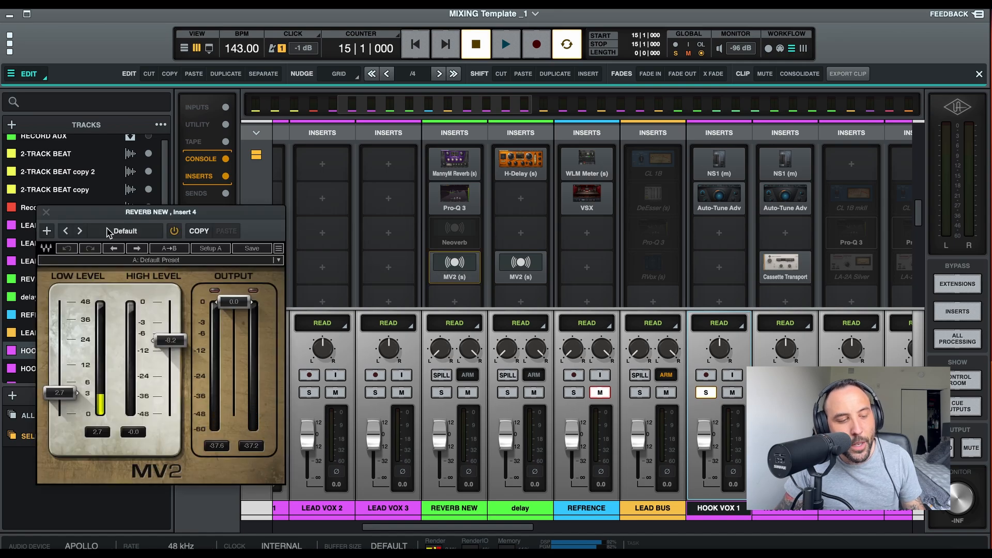
pyautogui.click(46, 212)
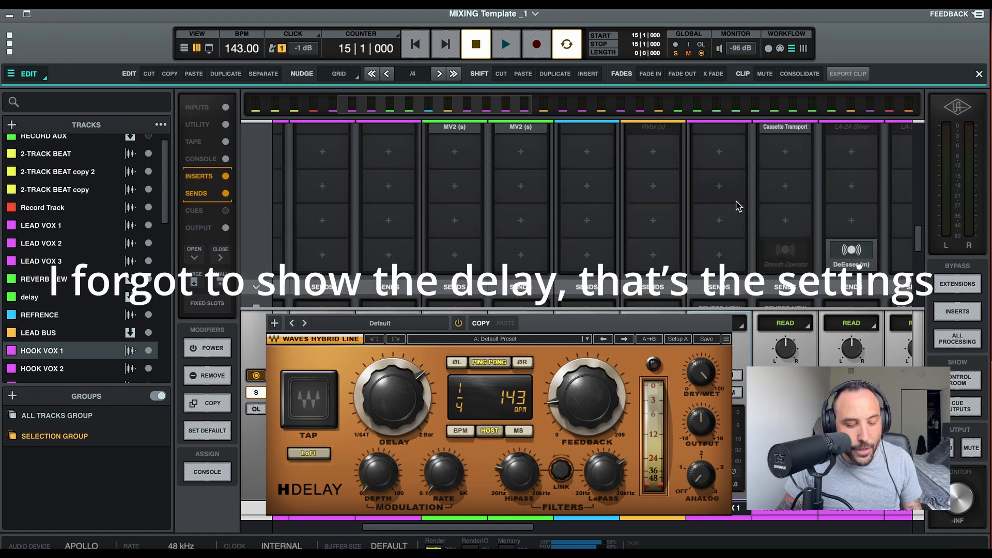
# Return to the timeline view and play the hook within the full mix from bar 15.
pyautogui.hotkey('ctrl', '=')
pyautogui.press('space')
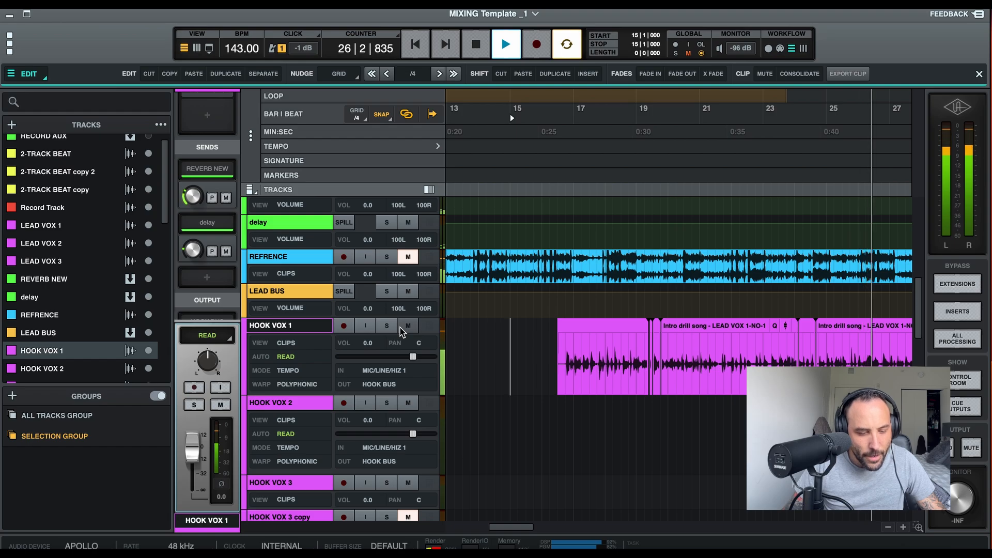
pyautogui.press('space')
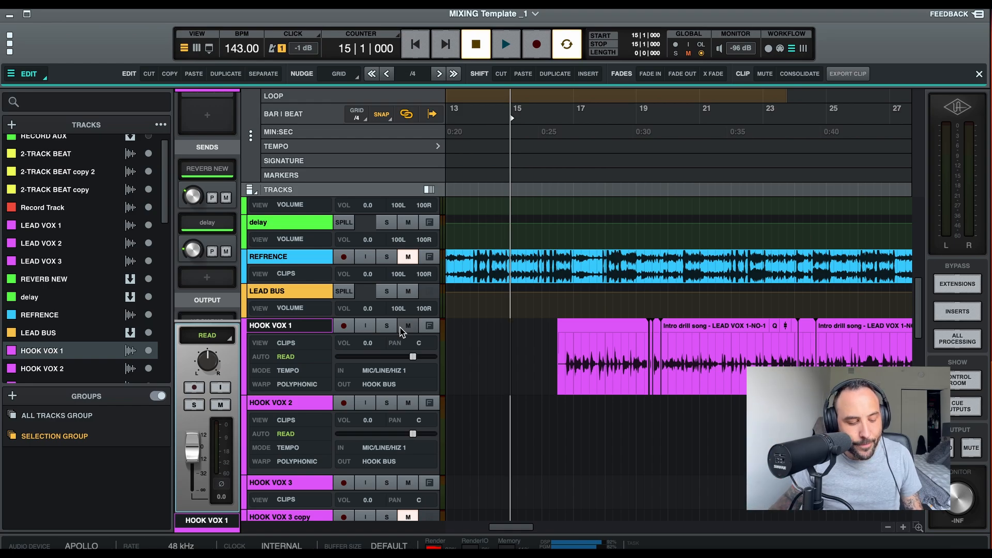
# Play the full mix from the mixer view and enable the first P De-Esser, SSL G Bus and Pro-Q 3 on the HOOK BUS.
pyautogui.press('super+equal')
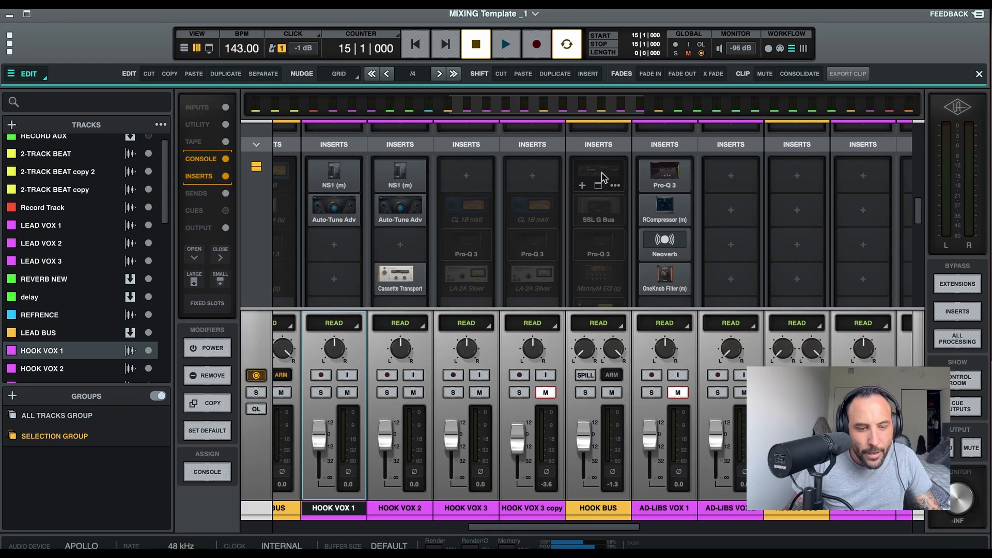
pyautogui.press('space')
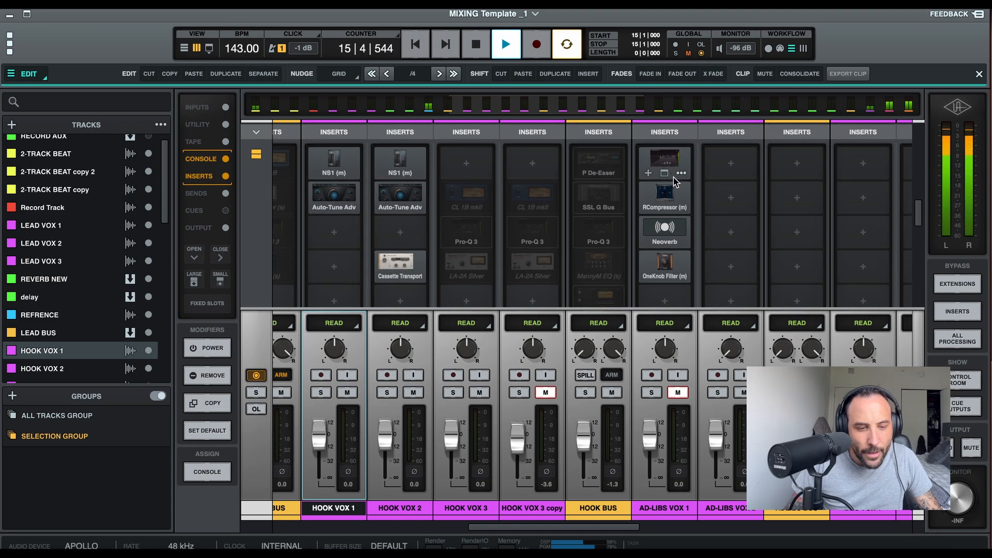
pyautogui.click(607, 160)
pyautogui.click(608, 195)
pyautogui.click(615, 227)
pyautogui.scroll(-2, 615, 227)
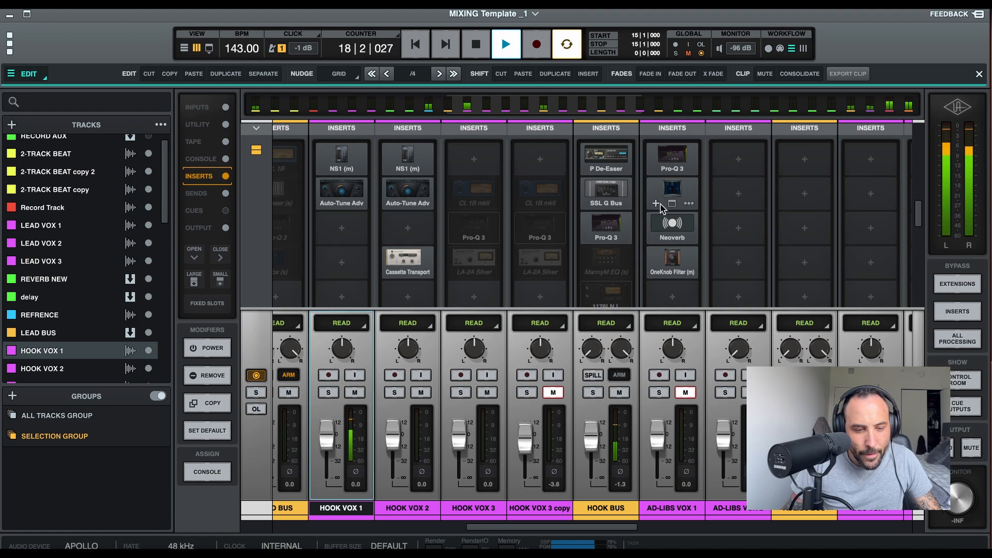
# Enable the HOOK BUS's remaining plug-ins during playback, from the MannyM EQ through the Triple D, and stop the mix.
pyautogui.click(606, 220)
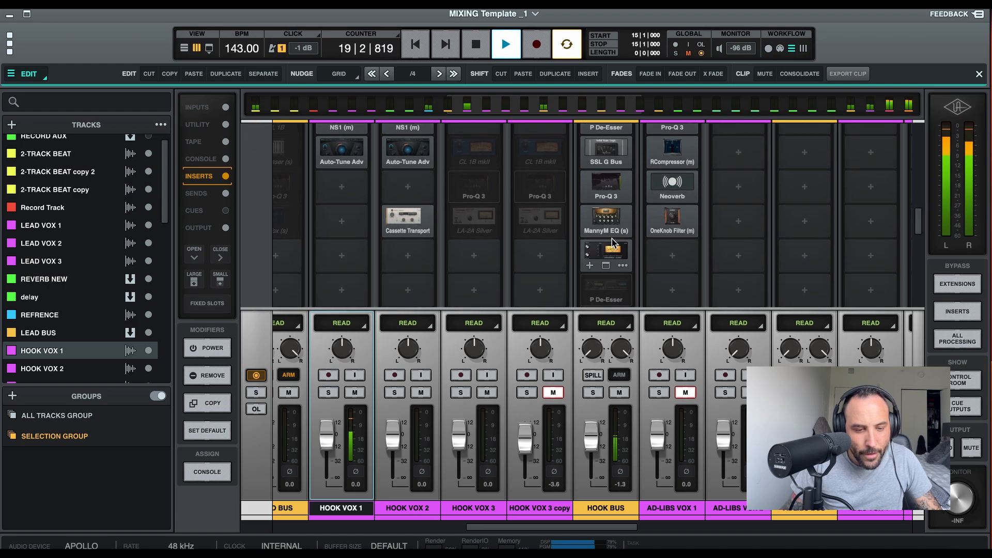
pyautogui.click(605, 254)
pyautogui.scroll(-3, 607, 248)
pyautogui.click(608, 241)
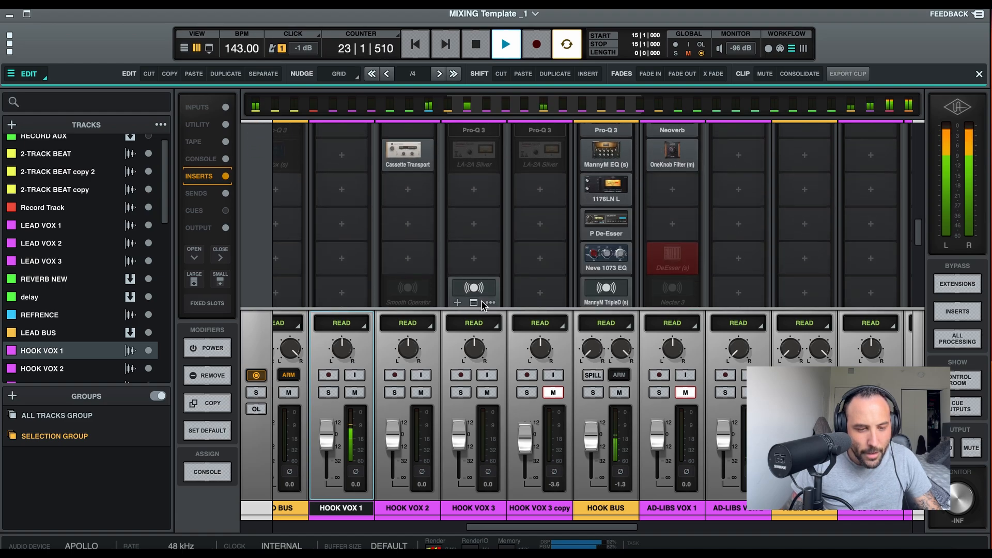
pyautogui.press('space')
# Replay the hook in the full mix while re-enabling the HOOK BUS plug-ins one by one down to the Triple D.
pyautogui.hscroll(-3, 447, 231)
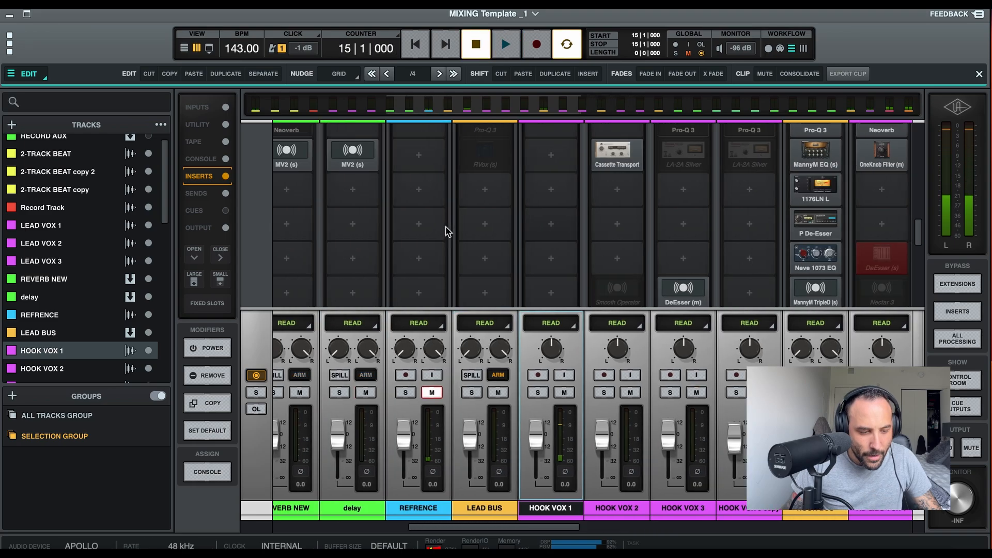
pyautogui.hscroll(2, 391, 288)
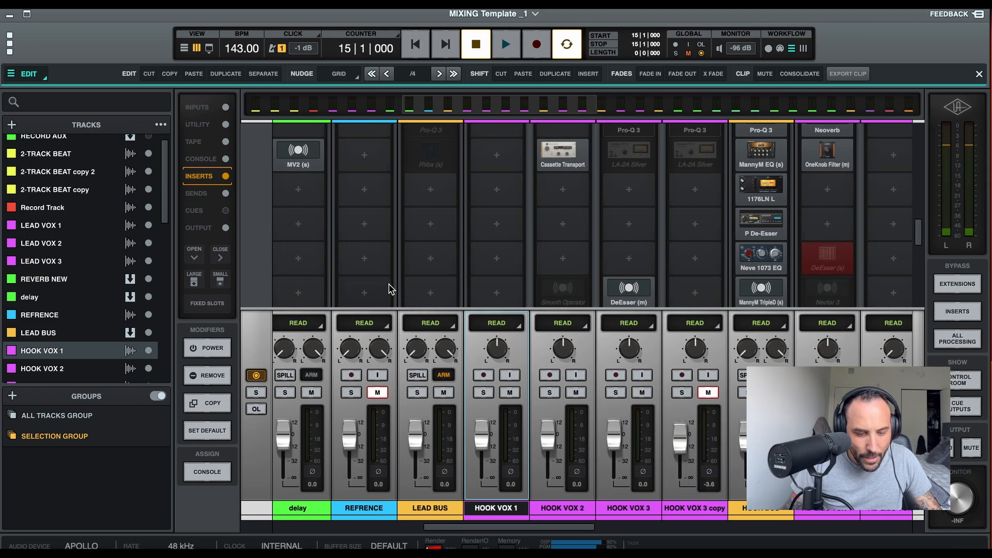
pyautogui.scroll(-5, 513, 293)
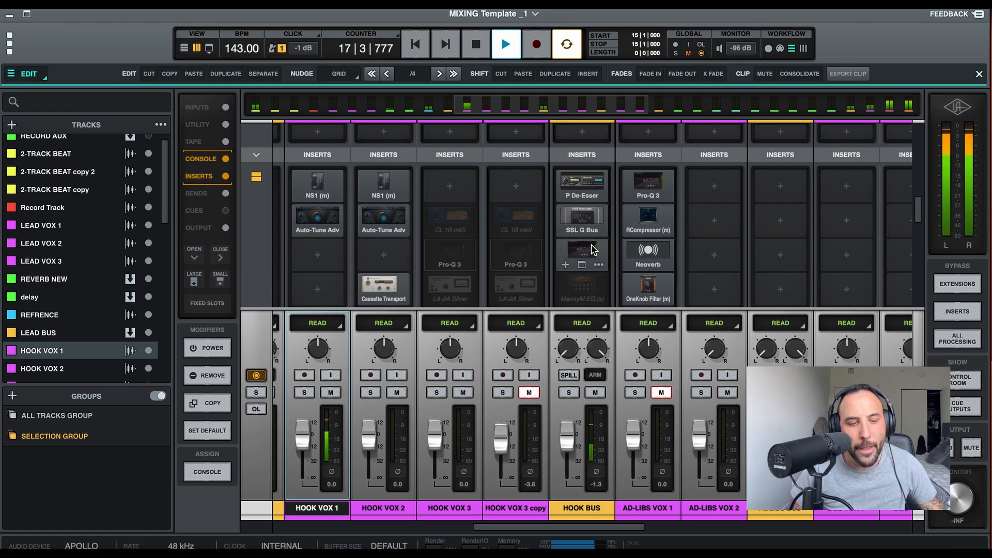
pyautogui.scroll(-3, 603, 245)
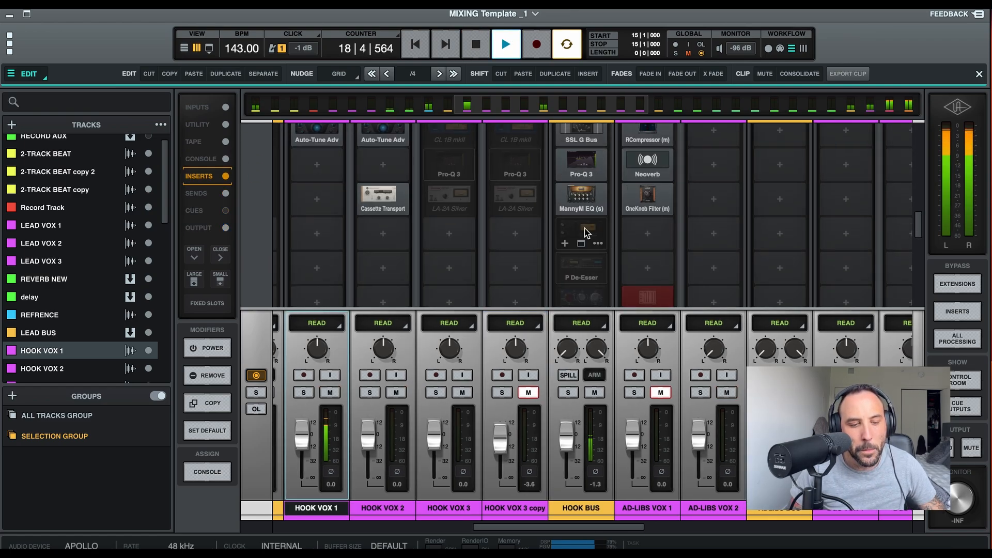
pyautogui.scroll(-1, 645, 220)
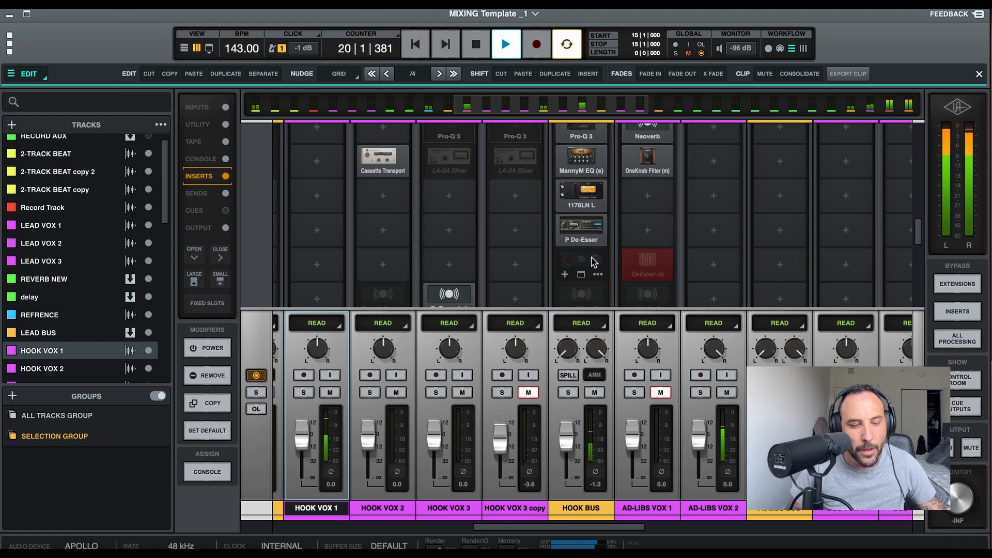
pyautogui.scroll(-2, 666, 234)
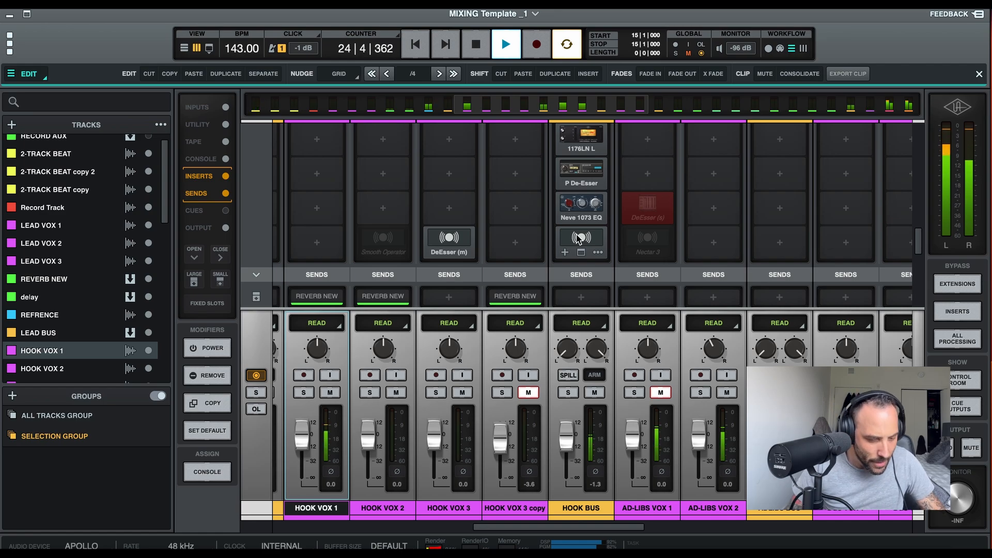
pyautogui.press('space')
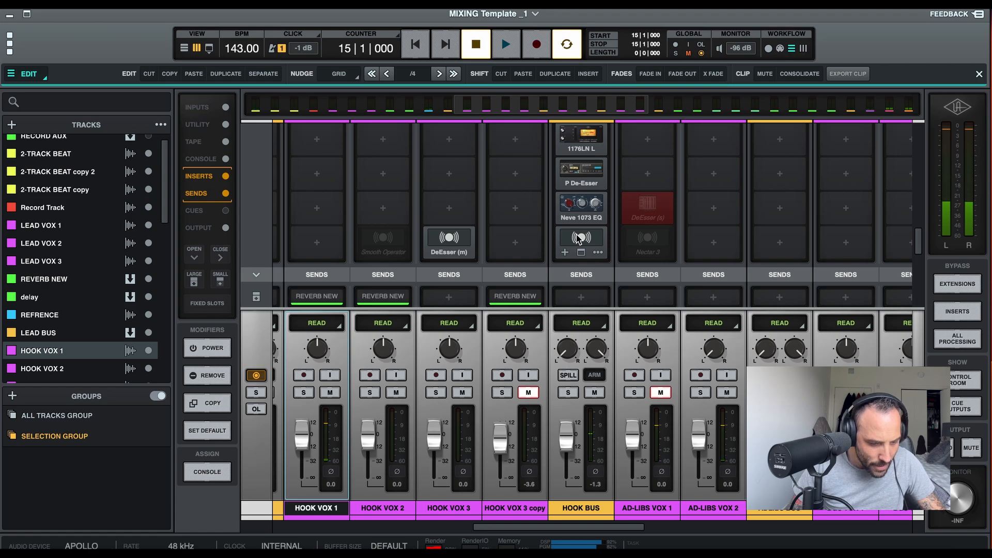